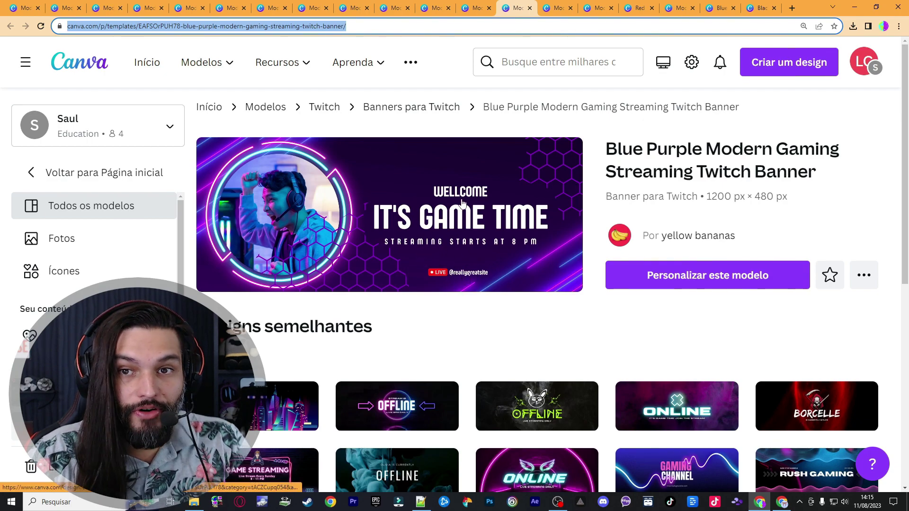
Step: Compare the open Twitch banner templates, including the Black and Red, Red Neon Futuristic and Blue Purple Modern designs
left_click(554, 10)
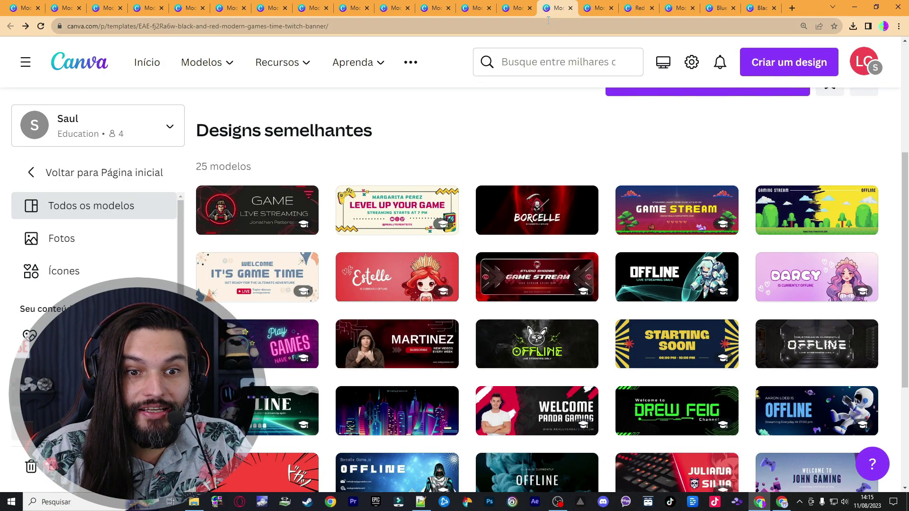
scroll(617, 178, "down", 4)
scroll(606, 119, "up", 8)
scroll(602, 132, "up", 1)
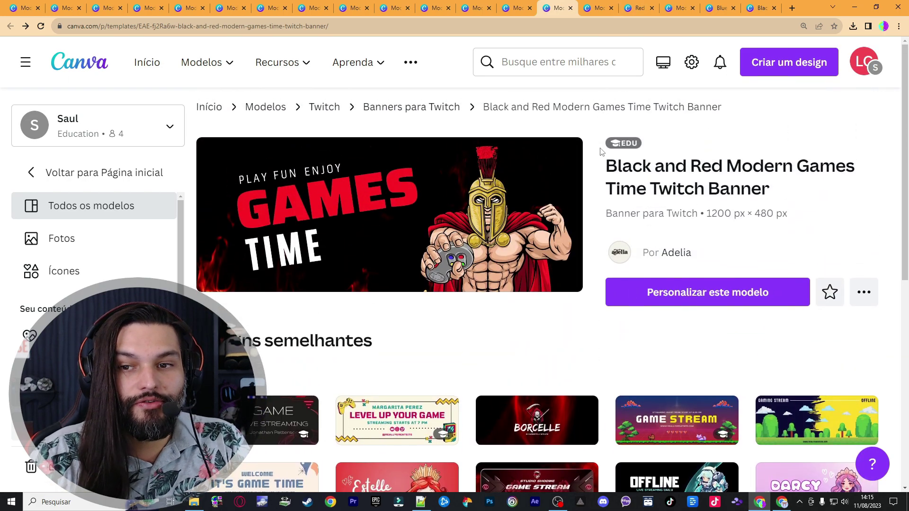
left_click(591, 18)
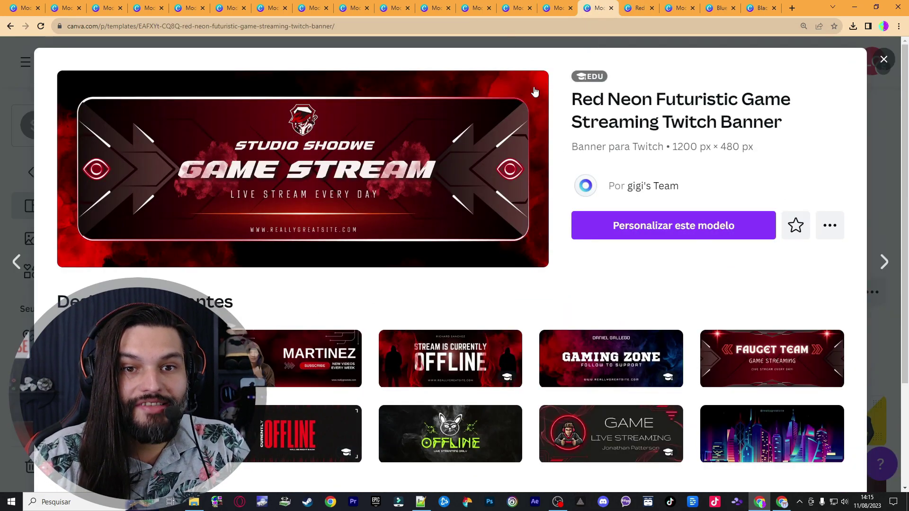
mouse_move(592, 80)
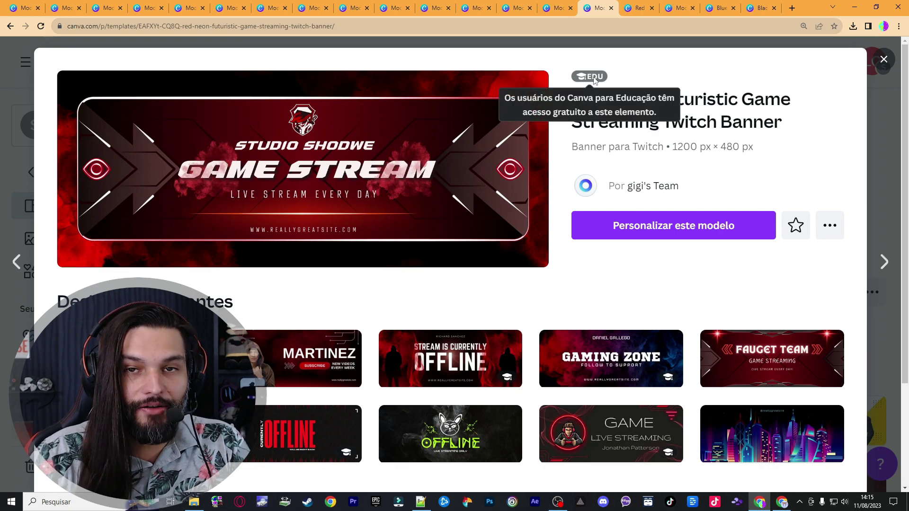
left_click(637, 11)
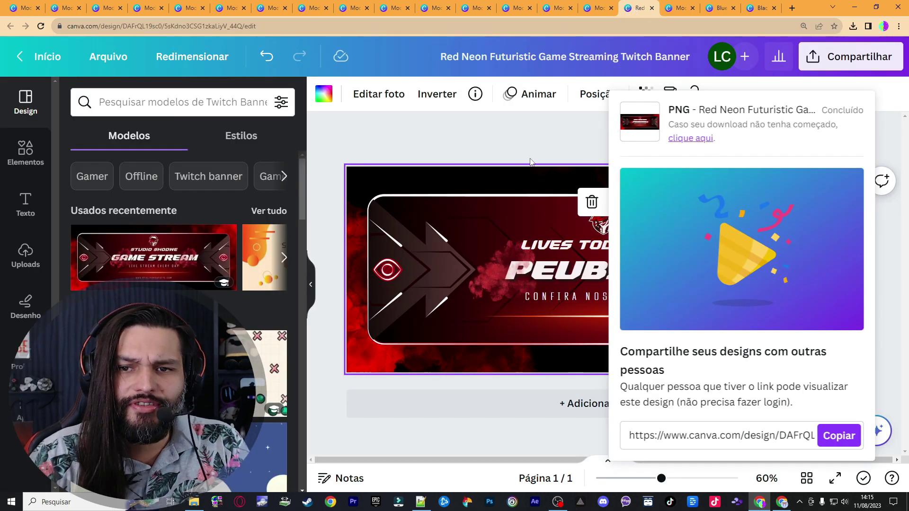
left_click(532, 152)
left_click(678, 9)
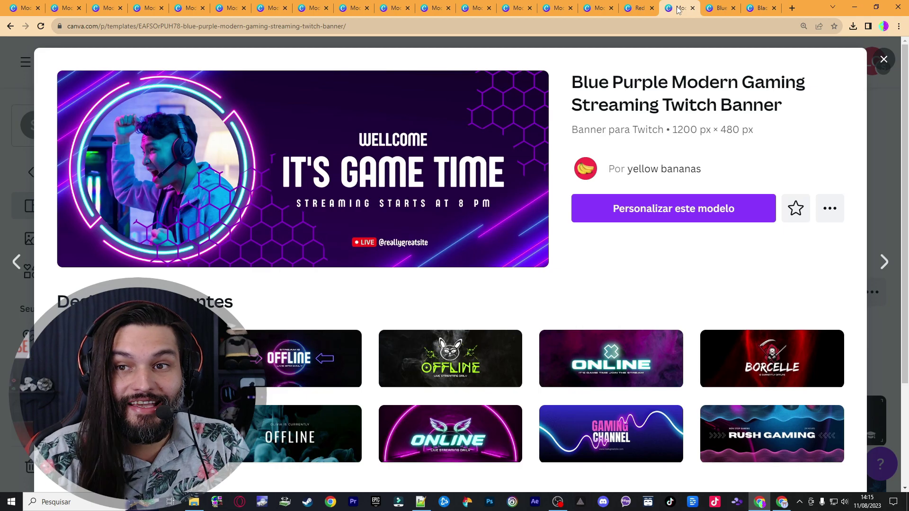
left_click(715, 10)
left_click(749, 9)
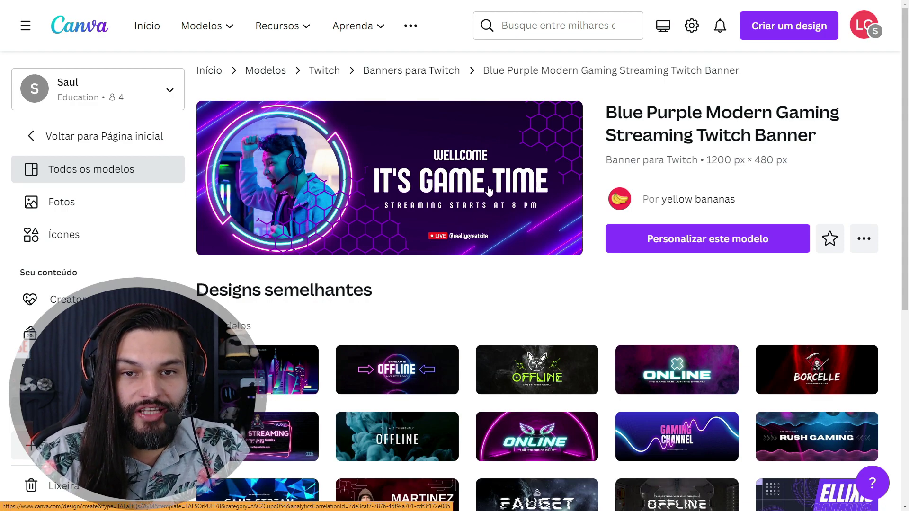
Step: Open the Blue Purple Modern Gaming Streaming Twitch Banner for customization and remove the gamer photo, keeping its circular frame
left_click(714, 239)
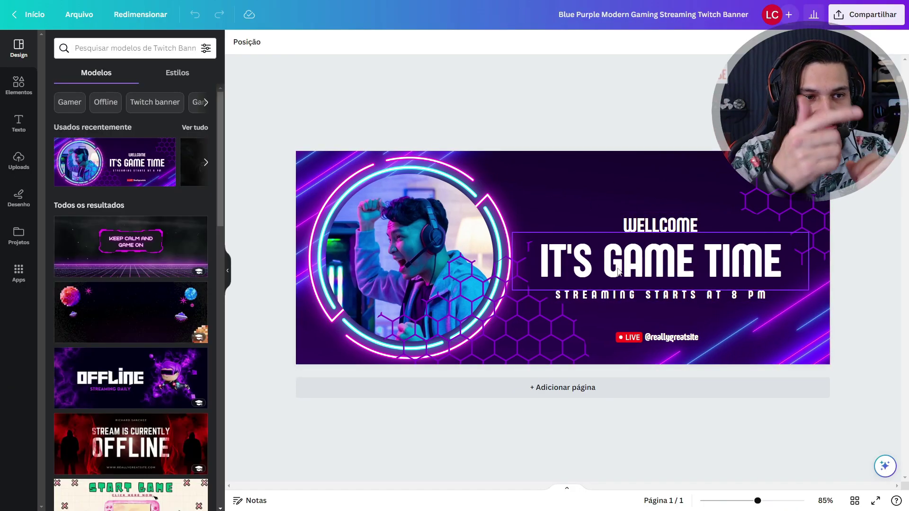
left_click(428, 237)
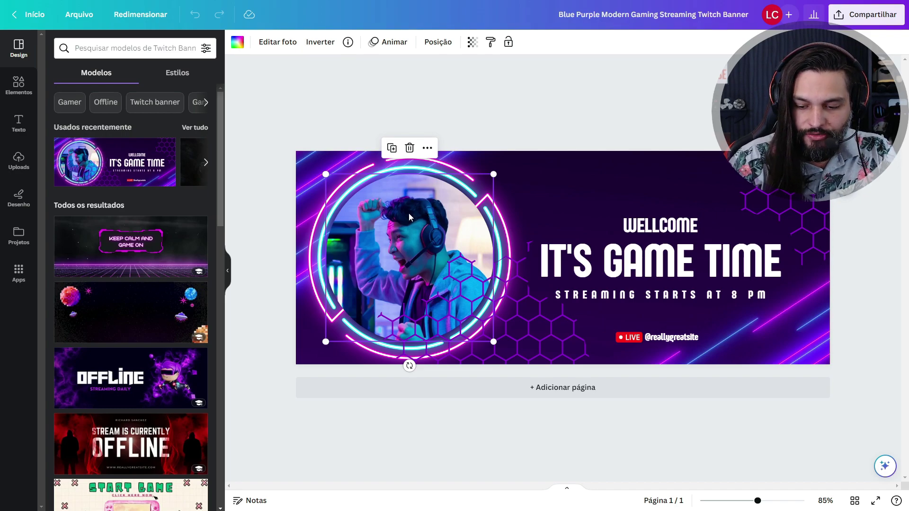
key("Delete")
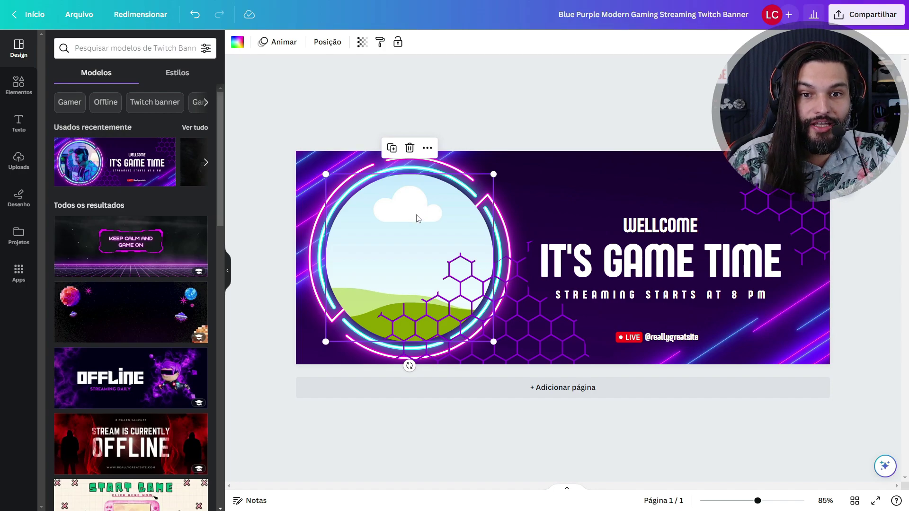
key("Delete")
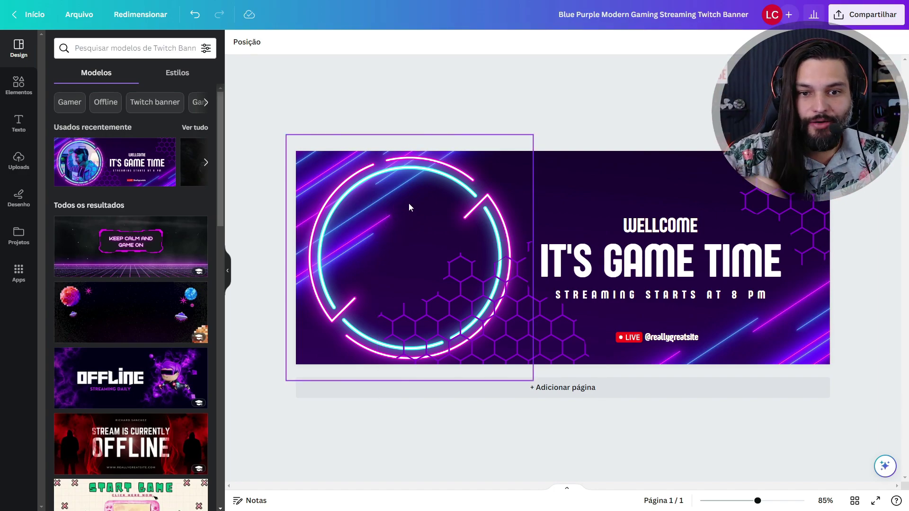
key("ctrl+z")
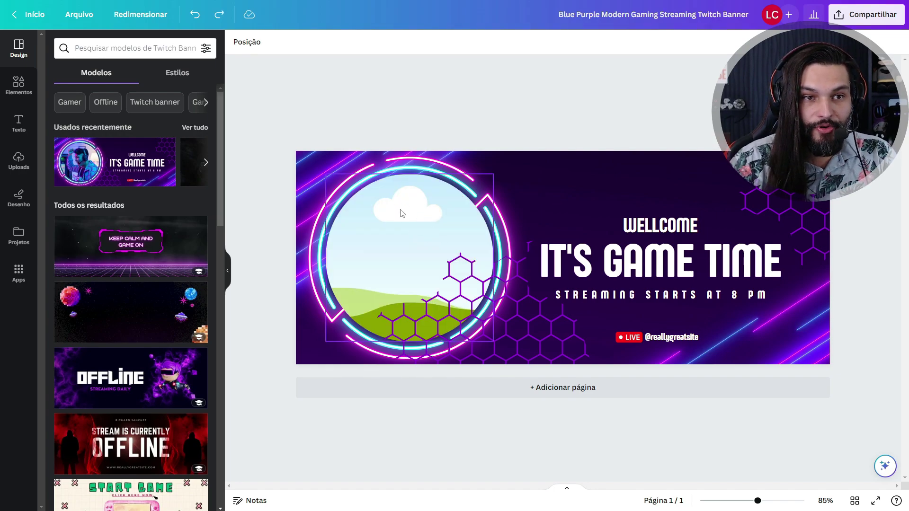
Step: Search the elements for "moldura", add the rounded-square frame to the banner and place it above the IT'S GAME TIME title
left_click(21, 89)
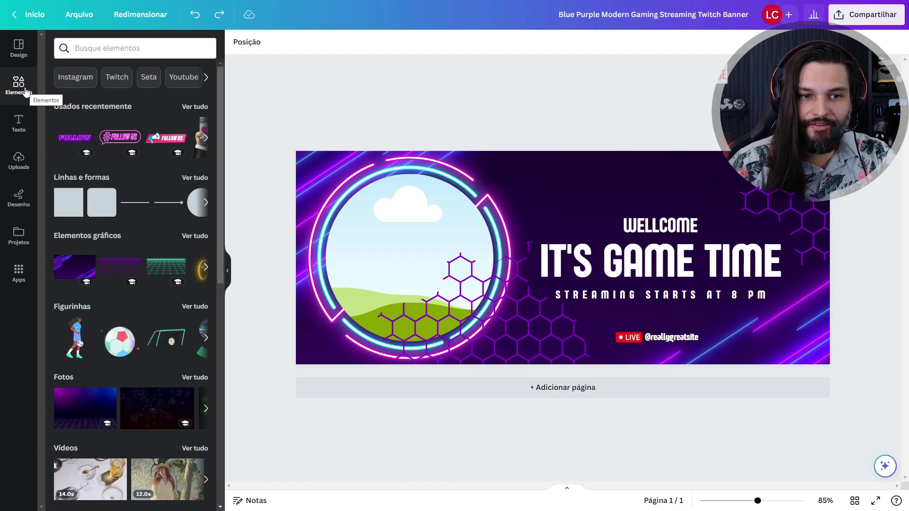
left_click(98, 54)
type("moldura")
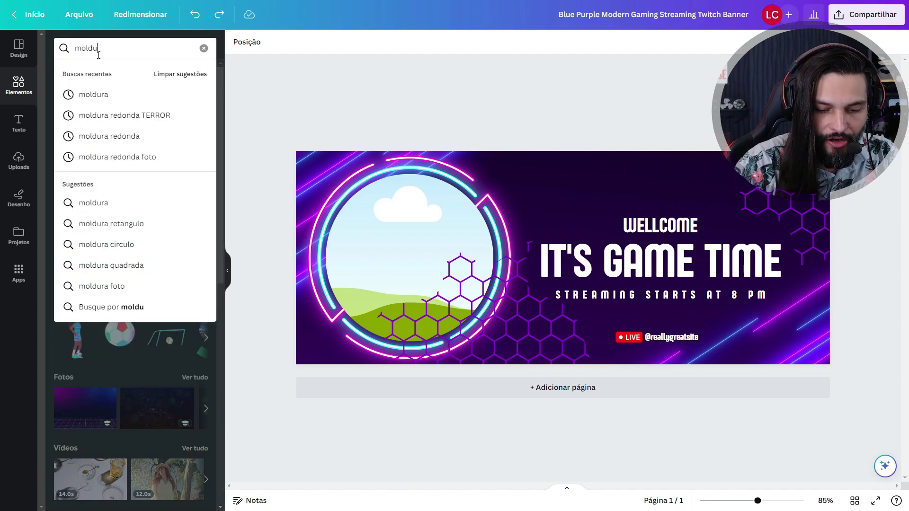
key("Return")
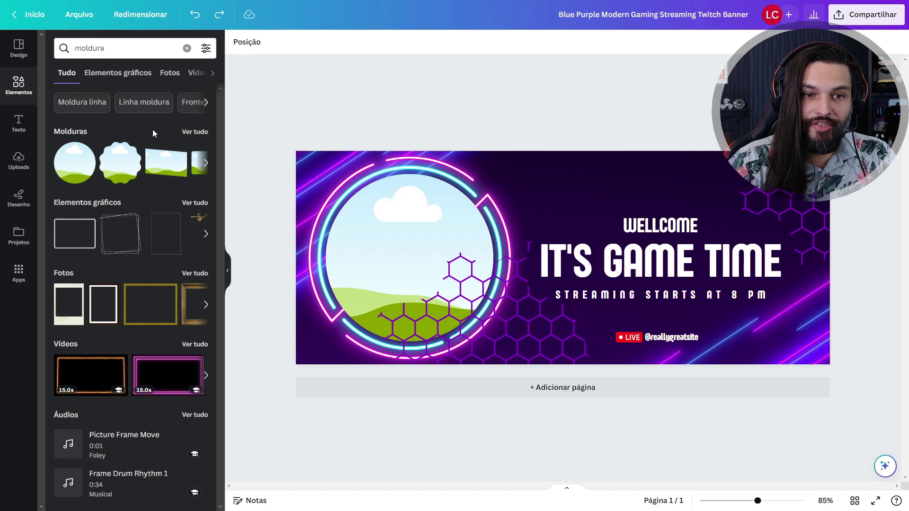
left_click(201, 133)
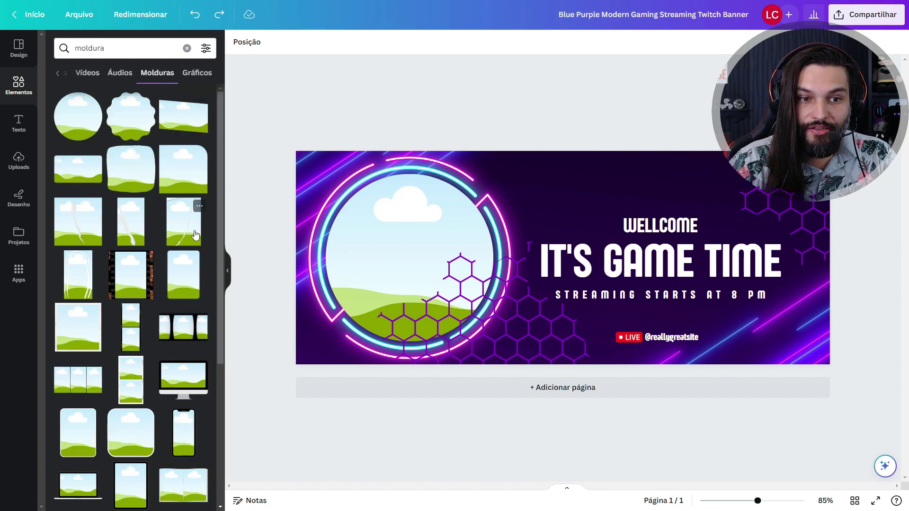
left_click(137, 170)
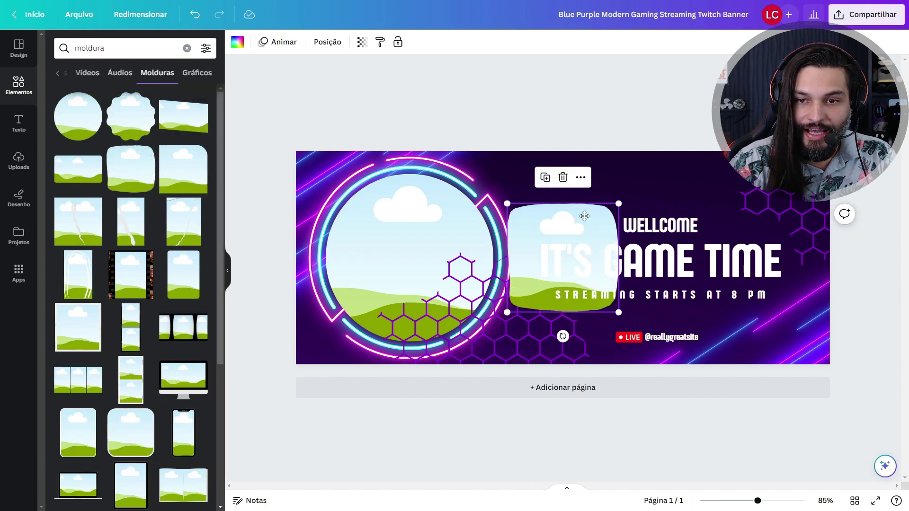
left_click_drag(584, 222, 638, 182)
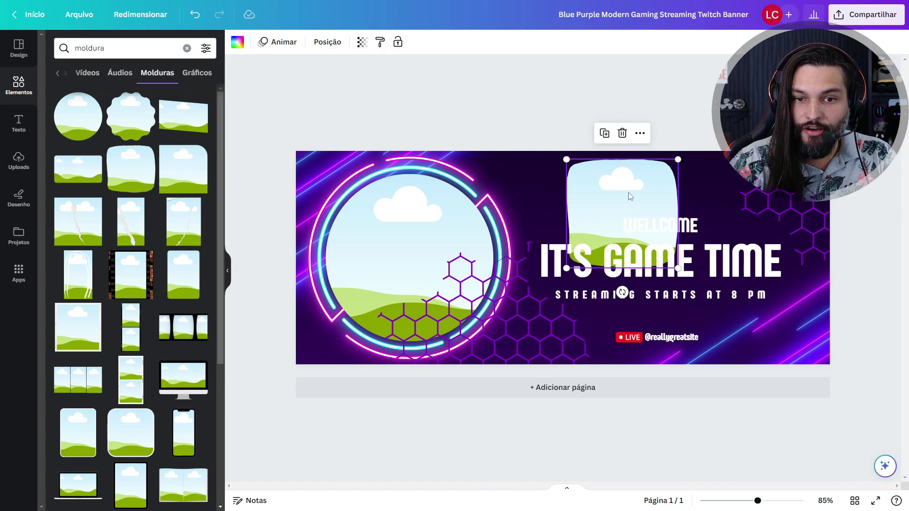
Step: Try the uploaded striped-shirt portrait in the rounded-square frame, shift the frame slightly and delete the portrait
left_click(18, 160)
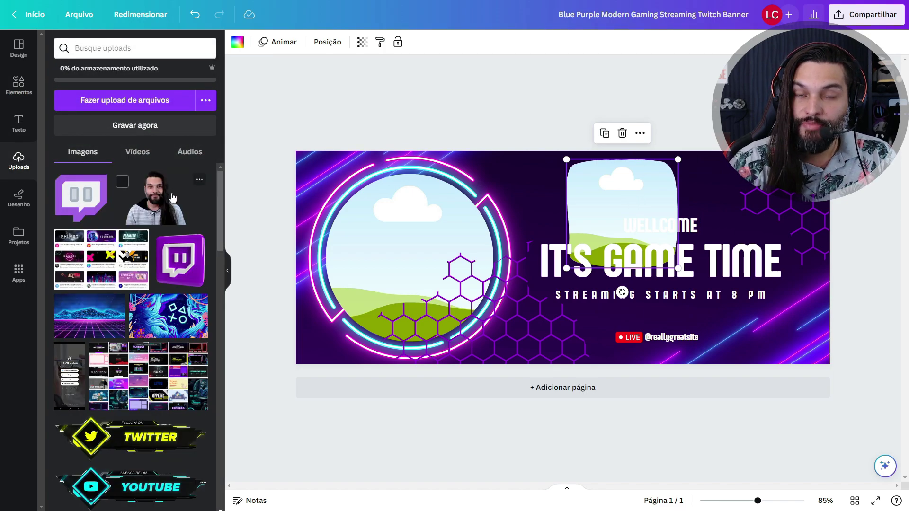
left_click_drag(155, 206, 636, 244)
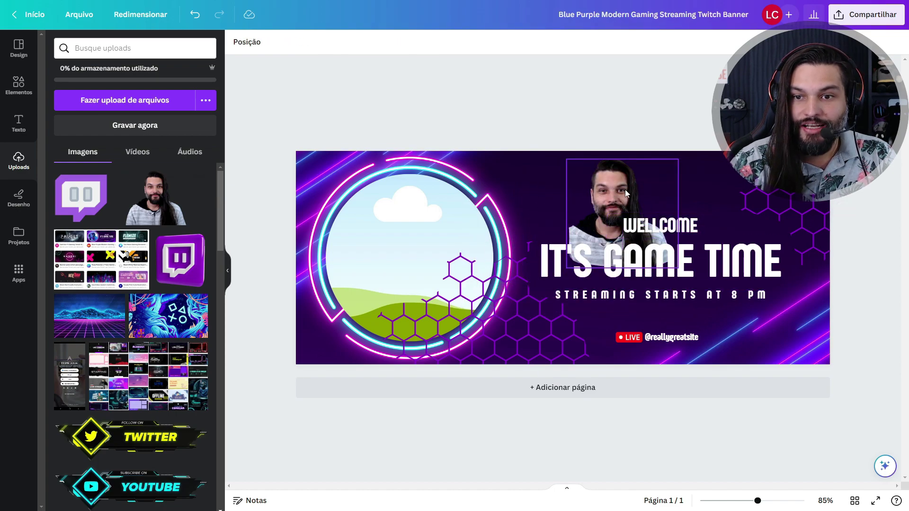
left_click(607, 187)
mouse_move(609, 186)
left_mouse_down()
mouse_move(609, 200)
mouse_move(534, 212)
mouse_move(593, 192)
left_mouse_up()
left_click(602, 204)
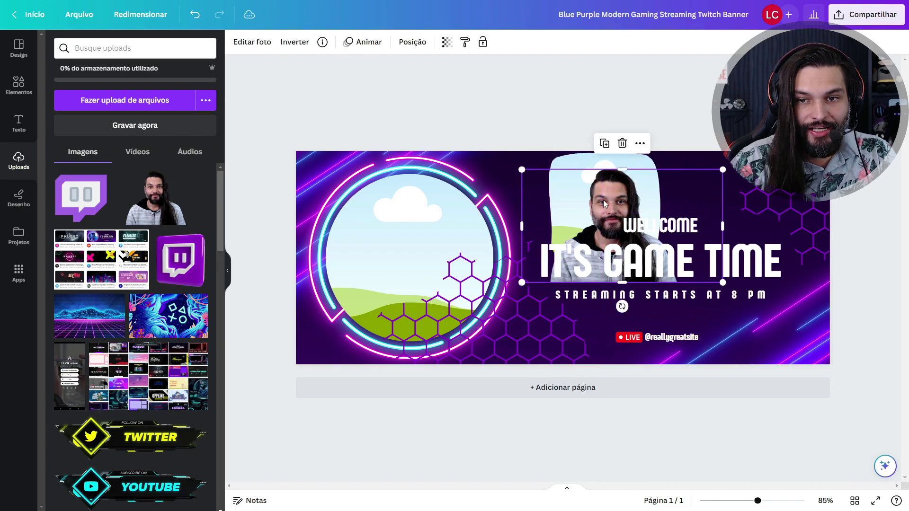
key("Delete")
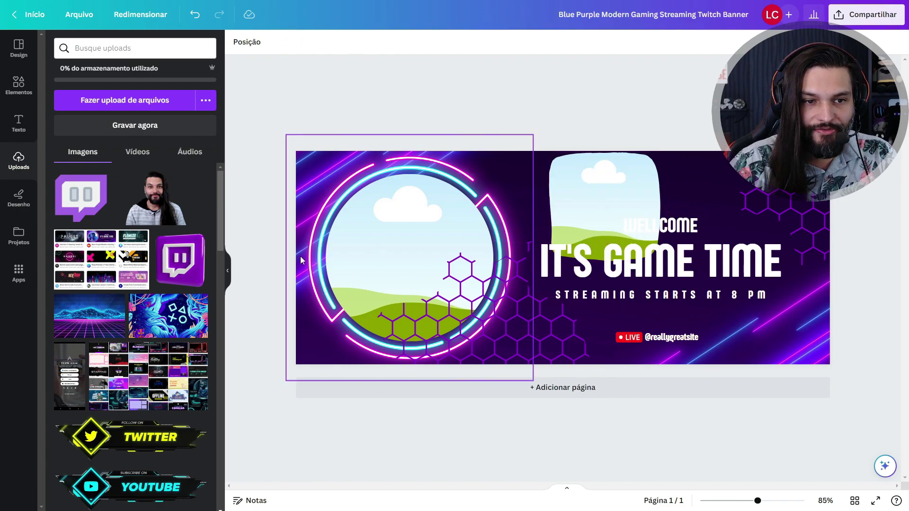
Step: Try the uploaded black T-shirt portrait in the rounded-square frame and remove it from the frame again
scroll(143, 322, "down", 1)
scroll(143, 322, "down", 12)
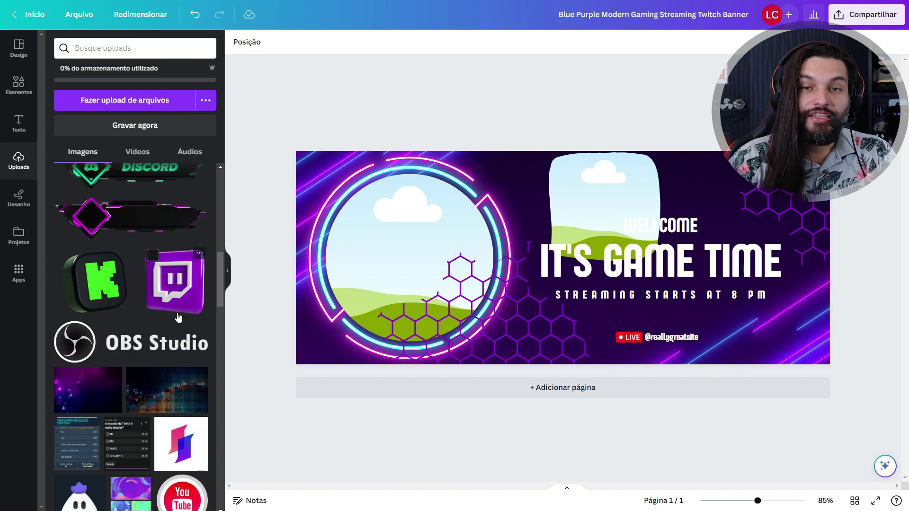
scroll(175, 316, "down", 5)
scroll(171, 331, "up", 1)
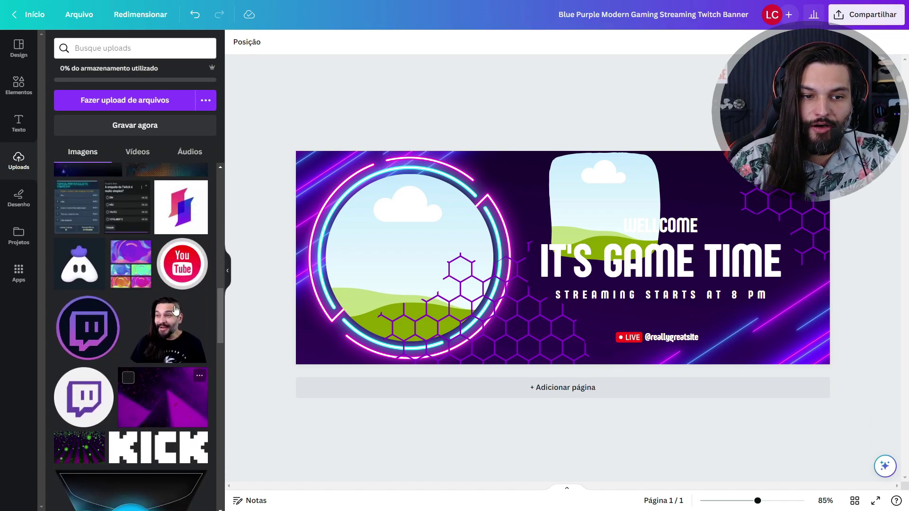
left_click_drag(169, 342, 559, 228)
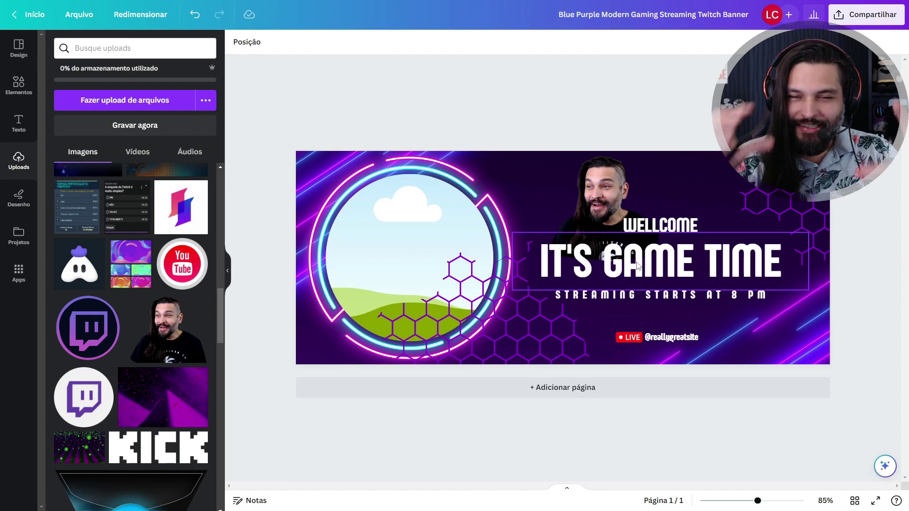
left_click(595, 189)
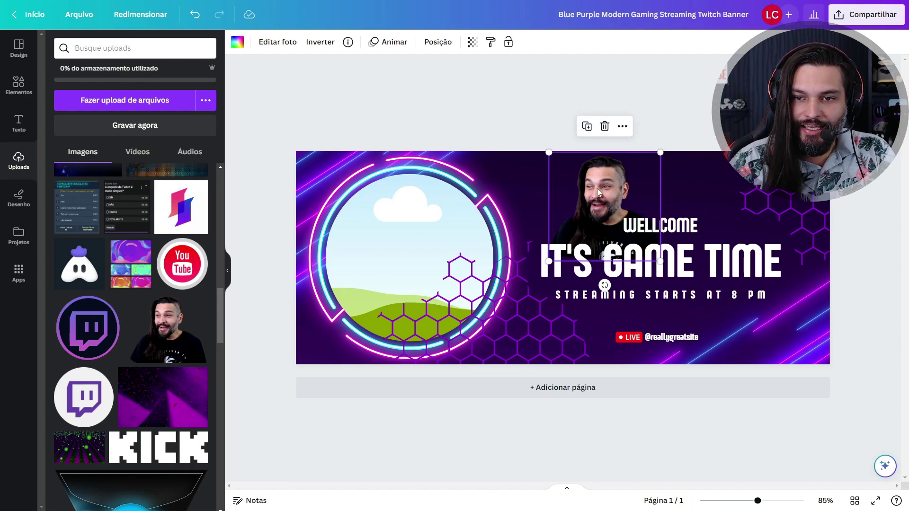
key("Delete")
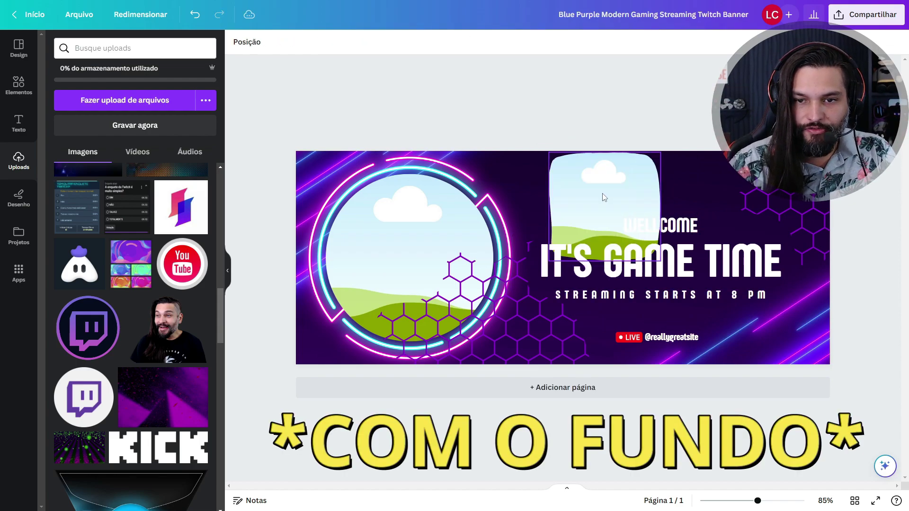
Step: Fill the circular neon frame with the uploaded black T-shirt portrait and move the overlapping hexagon pattern down and slightly right
left_click(153, 311)
left_click_drag(571, 228, 431, 214)
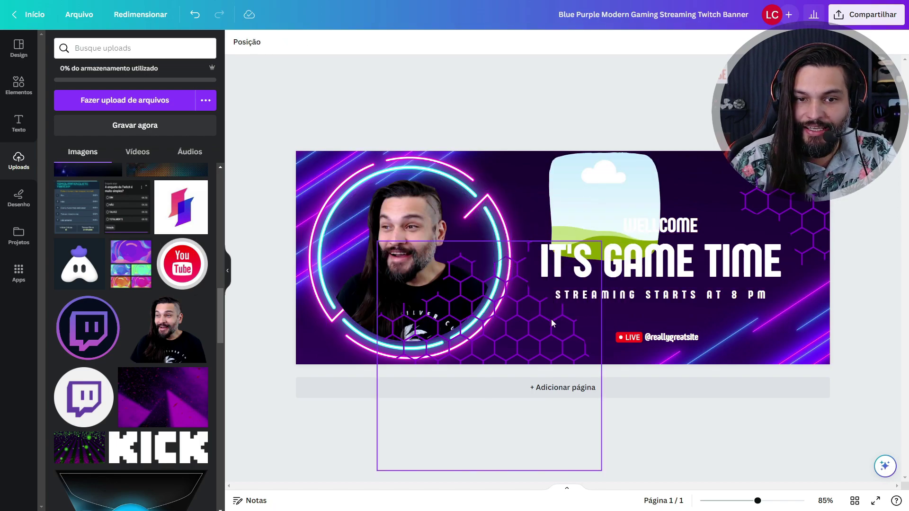
left_click_drag(527, 327, 515, 361)
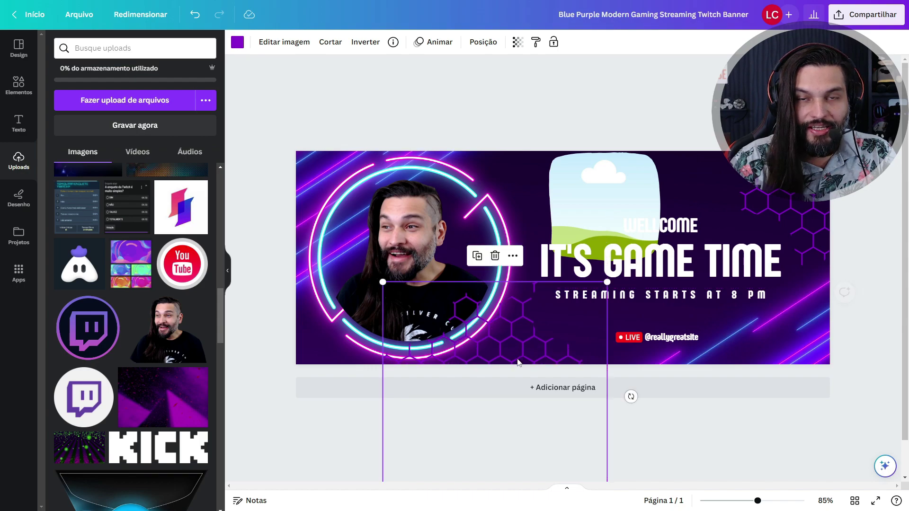
key("Delete")
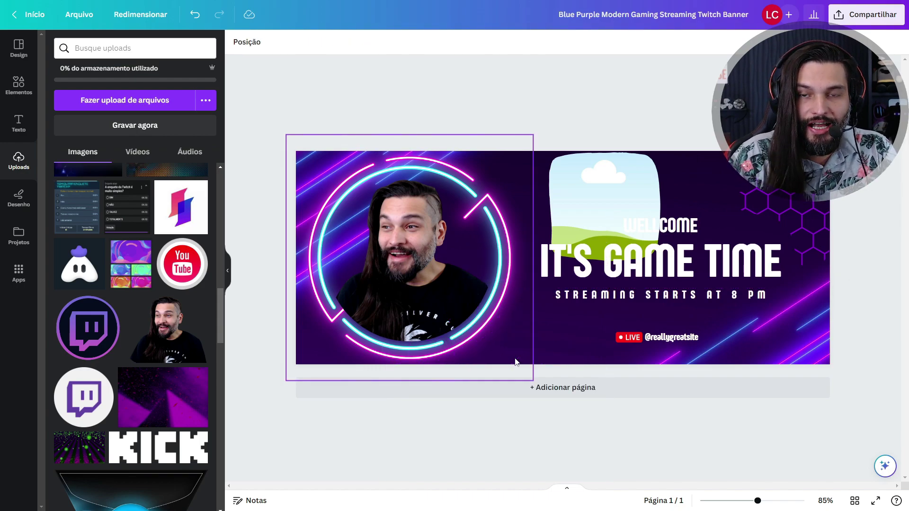
key("ctrl+z")
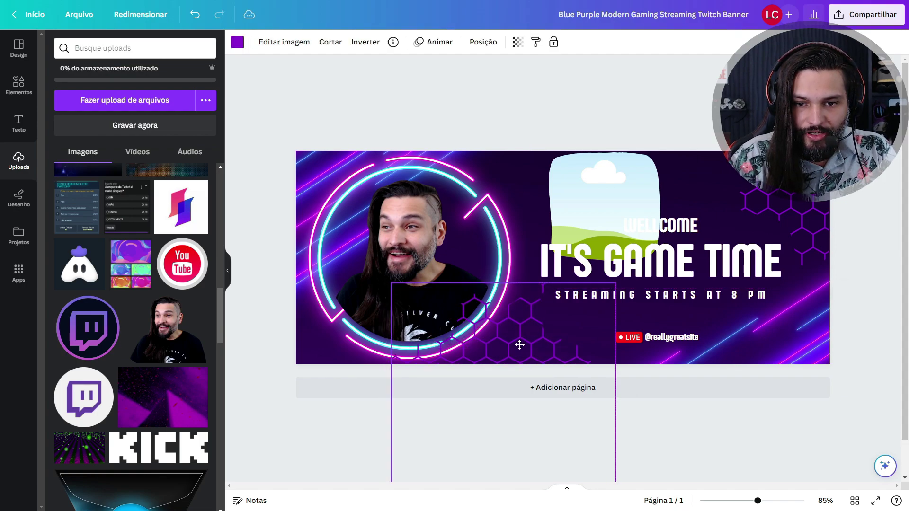
left_click(611, 196)
key("Delete")
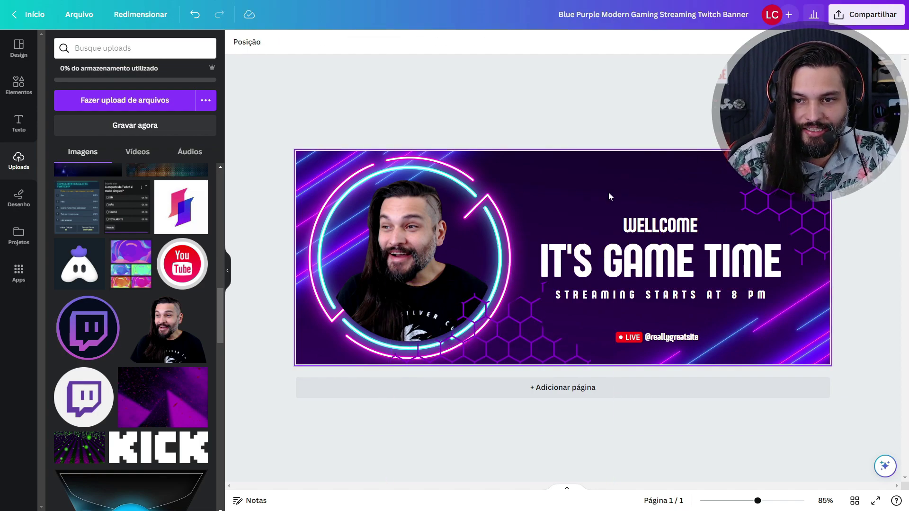
left_click(633, 337)
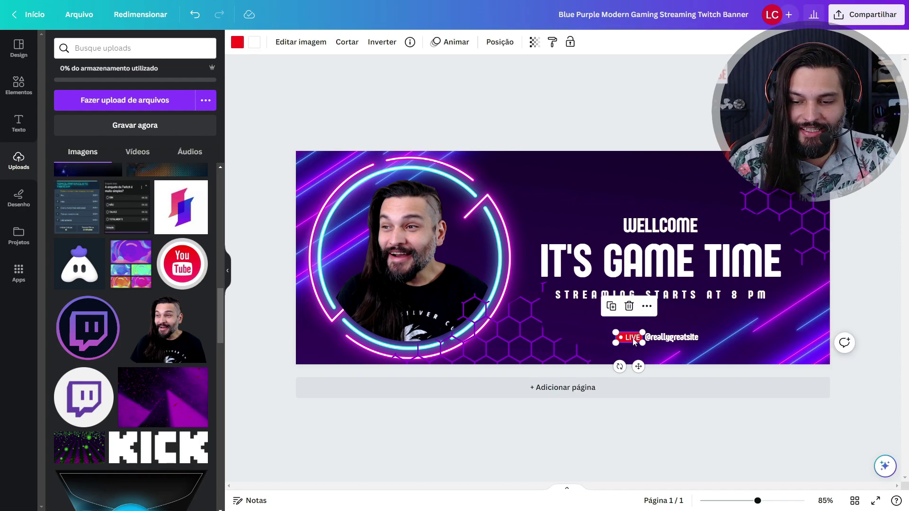
key("Delete")
left_click(640, 342)
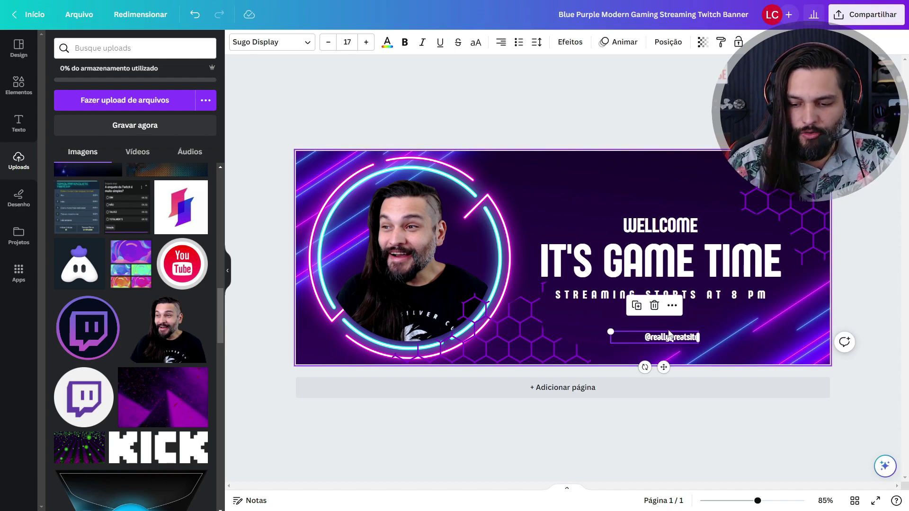
key("Delete")
left_click(769, 197)
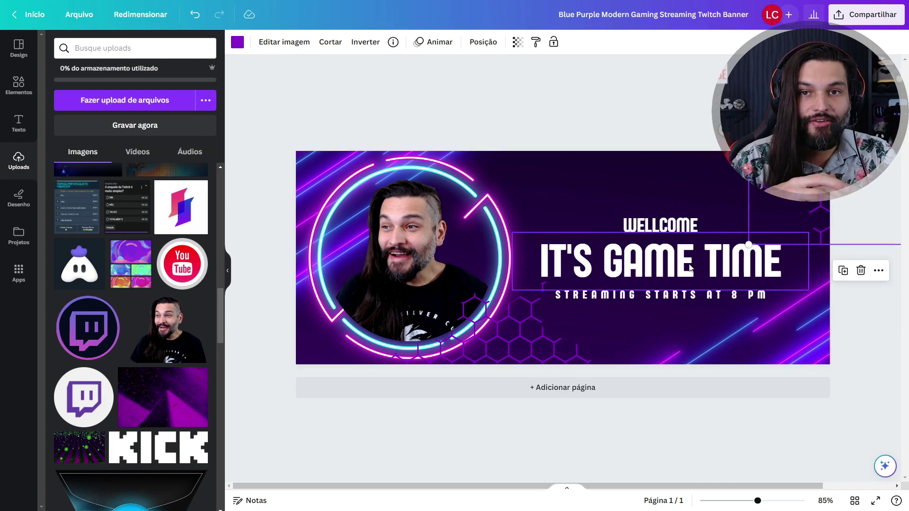
Step: Search the elements library for "follow" and browse the results limited to graphics
left_click(675, 232)
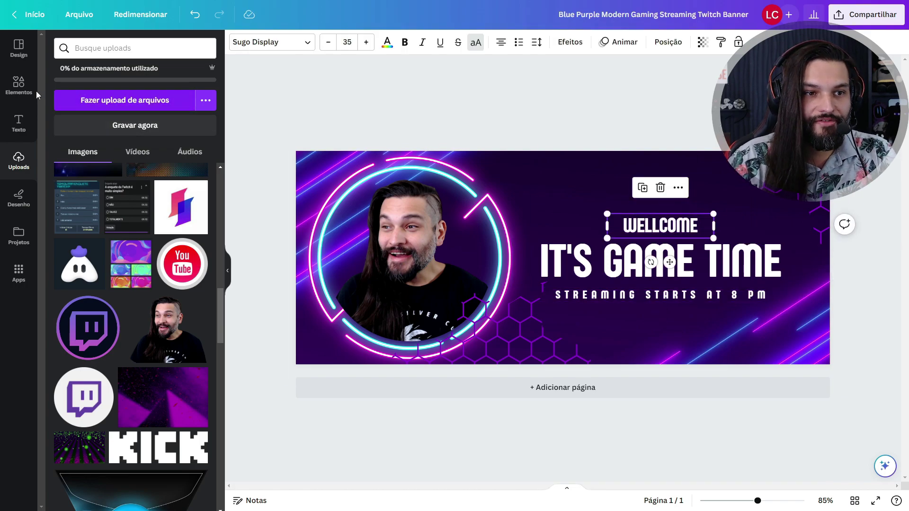
left_click(19, 85)
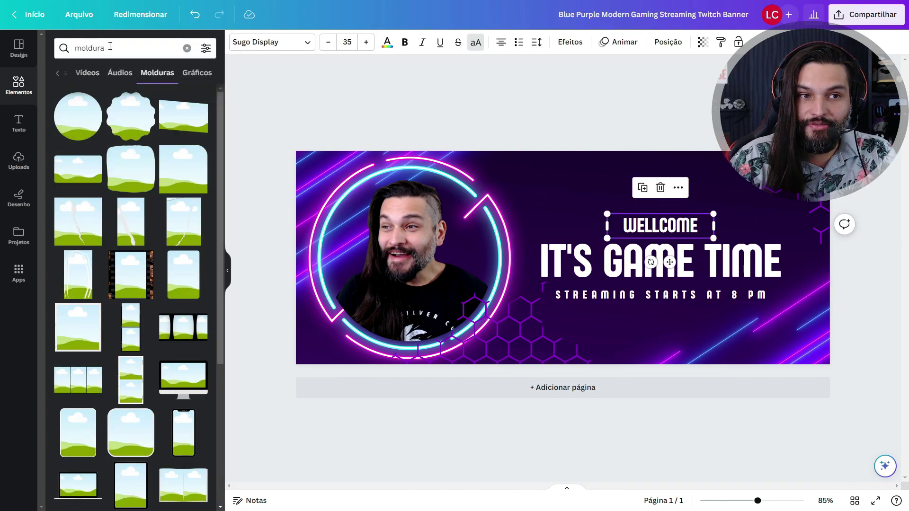
left_click(61, 49)
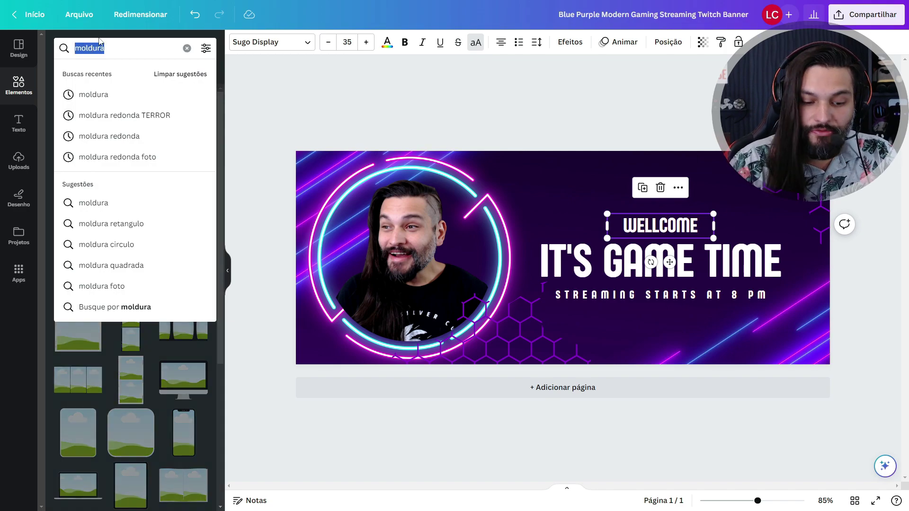
type("follow")
key("Return")
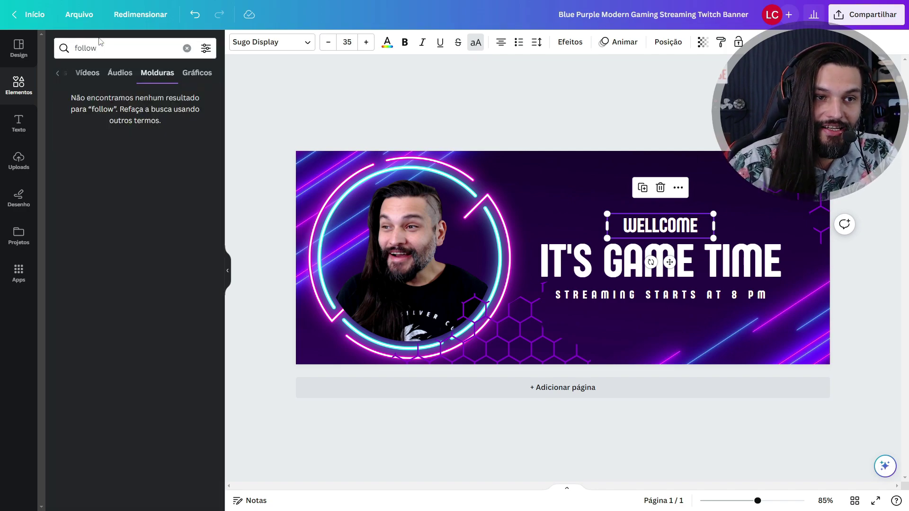
left_click(58, 73)
left_click(95, 75)
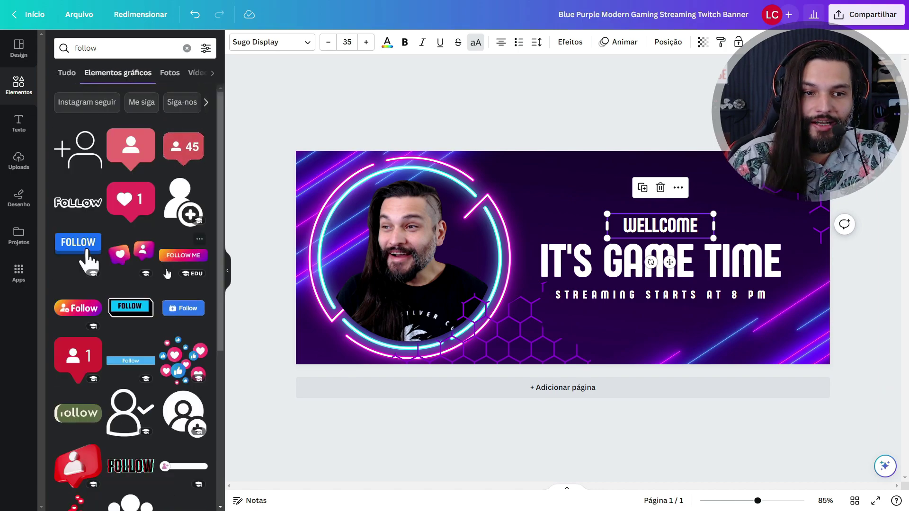
scroll(171, 270, "down", 10)
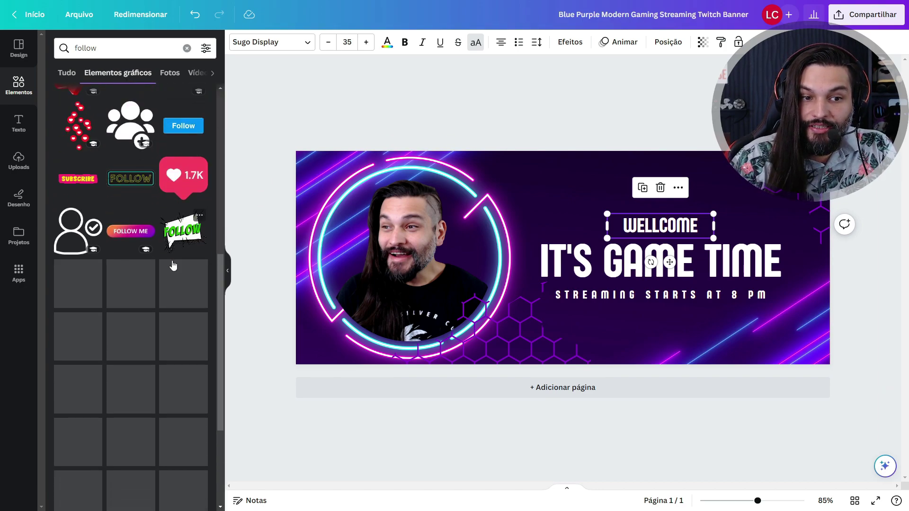
scroll(175, 237, "down", 3)
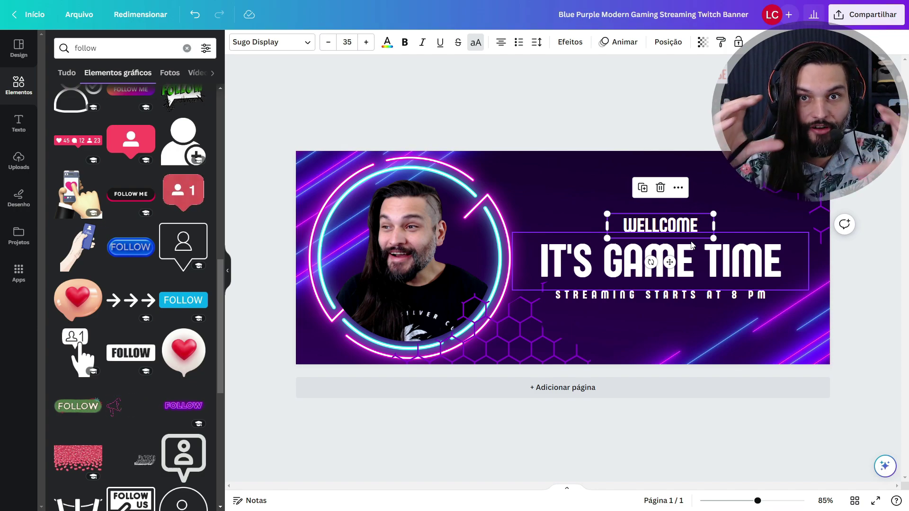
Step: Insert the purple neon FOLLOW graphic, shrink it and place it beneath the "STREAMING STARTS AT 8 PM" line
left_click(183, 405)
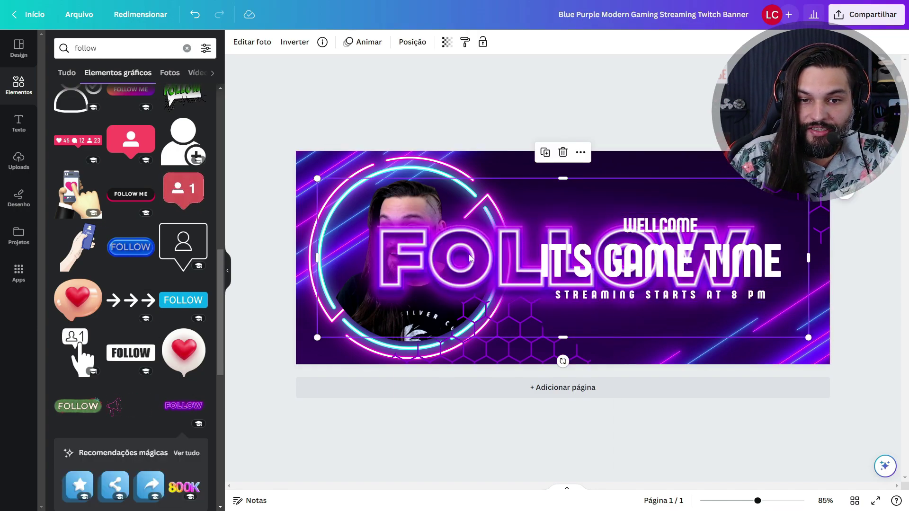
key("ctrl+z")
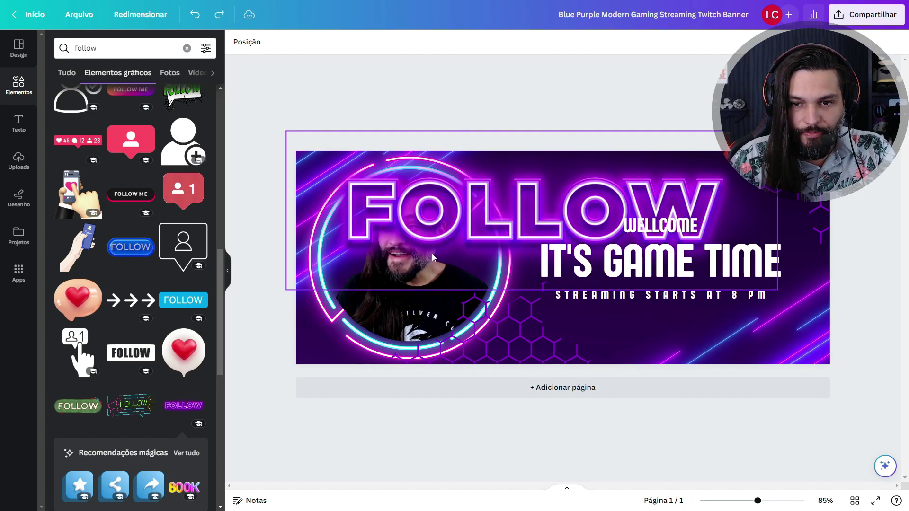
left_click(446, 257)
left_click_drag(286, 290, 578, 195)
left_click_drag(703, 162, 696, 333)
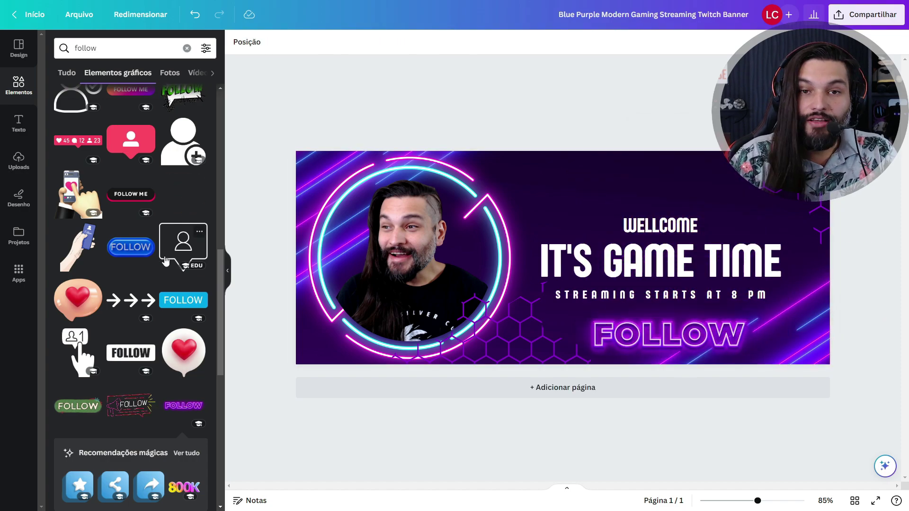
Step: Add the graphic of a hand tapping a heart on a phone, shrink it and place it in the banner's lower-right corner
scroll(165, 260, "down", 5)
scroll(152, 286, "up", 8)
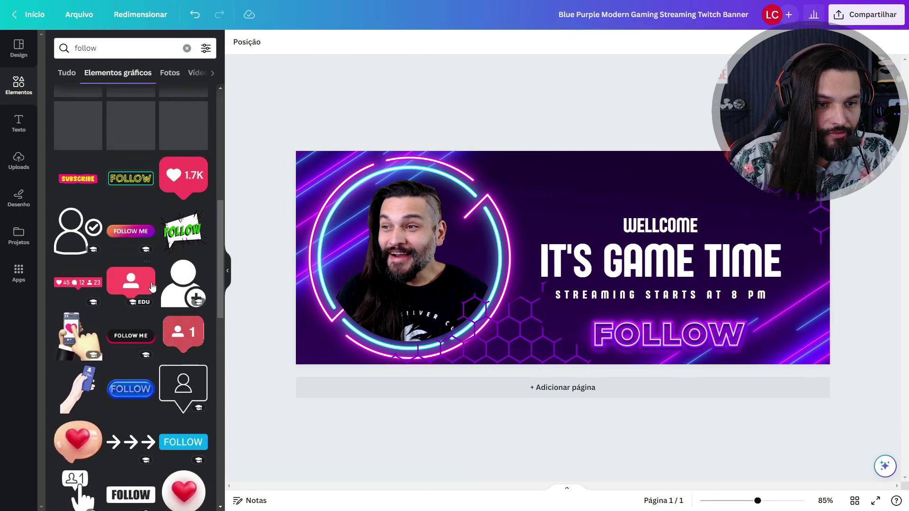
left_click(78, 336)
left_click_drag(565, 201, 788, 221)
left_click_drag(700, 193, 771, 284)
left_click_drag(805, 326, 793, 336)
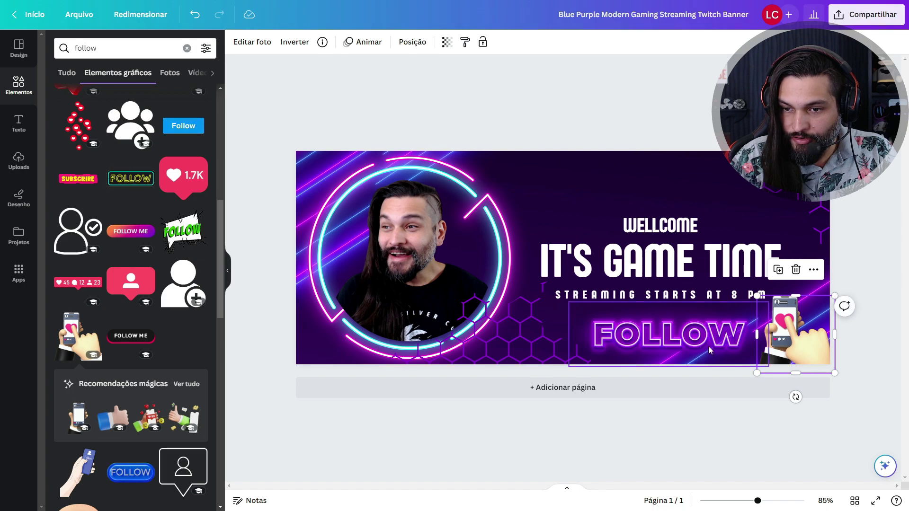
Step: Enlarge the neon FOLLOW graphic slightly toward the portrait, keeping it beside the phone graphic
left_click(712, 349)
left_click_drag(568, 302, 553, 297)
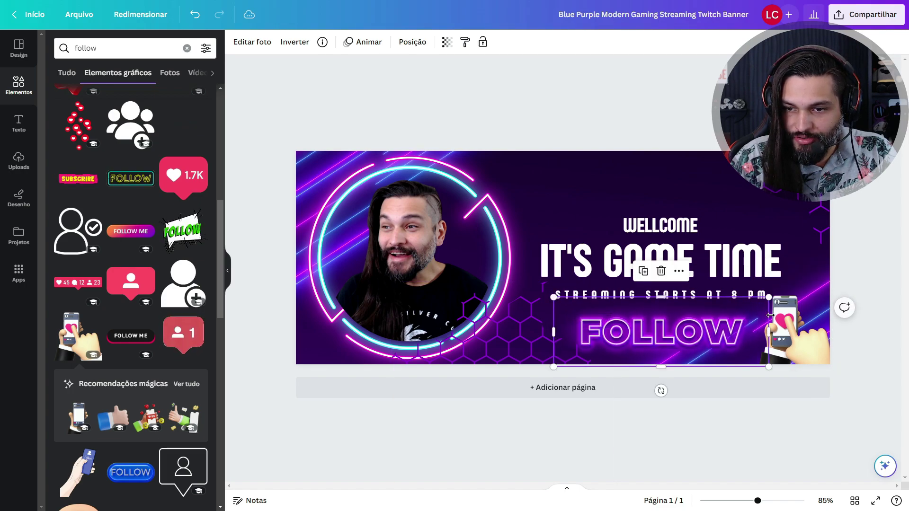
left_click(892, 269)
Step: Move the WELLCOME text to the banner's upper edge, replace it with "REACTS E GAMES" and widen its box to fit one line
left_click(651, 226)
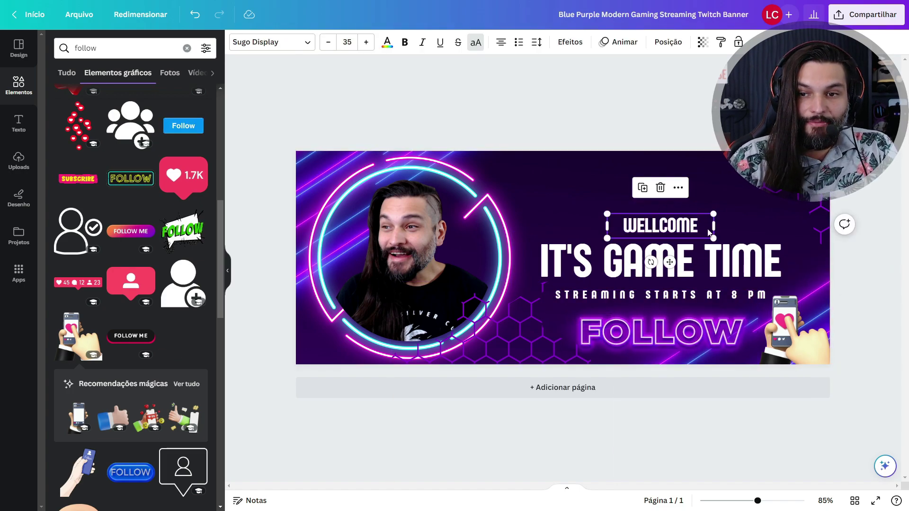
left_click_drag(662, 229, 572, 177)
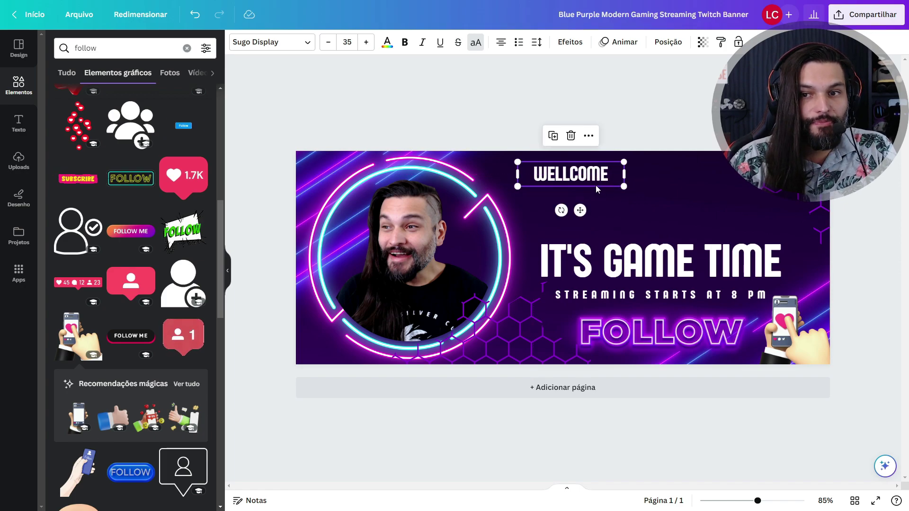
double_click(581, 175)
type("REACTS")
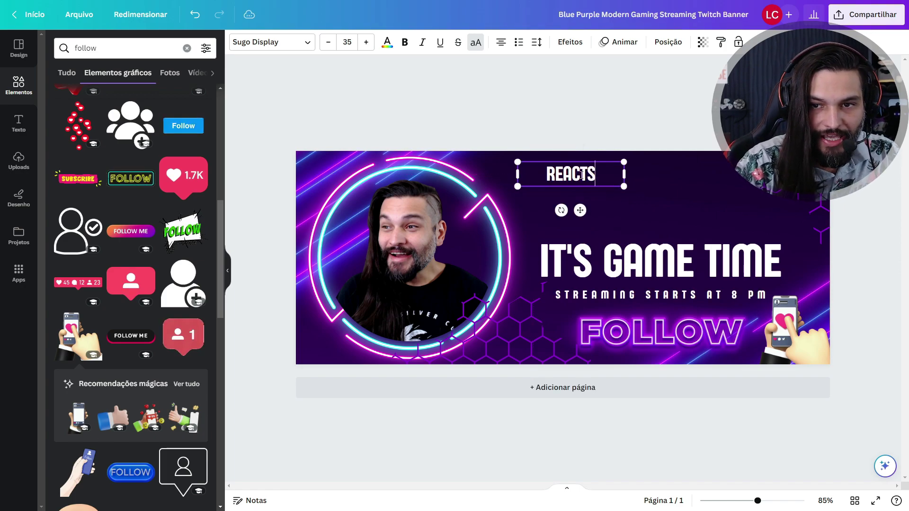
type(" E GAMESX")
key("BackSpace")
left_click_drag(624, 175, 693, 185)
Step: Set the "REACTS E GAMES" font size to 60 and widen its text box to keep it on one line
left_click(366, 42)
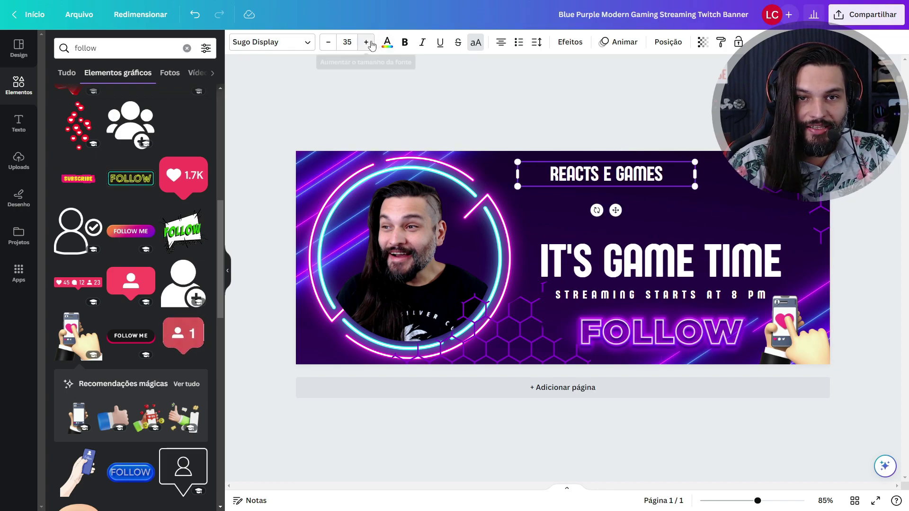
left_click(365, 43)
left_click(366, 42)
left_click(366, 42)
left_click(366, 42)
double_click(366, 42)
double_click(366, 42)
double_click(366, 42)
double_click(366, 42)
left_click(347, 42)
type("60")
key("Return")
left_click_drag(698, 209, 723, 203)
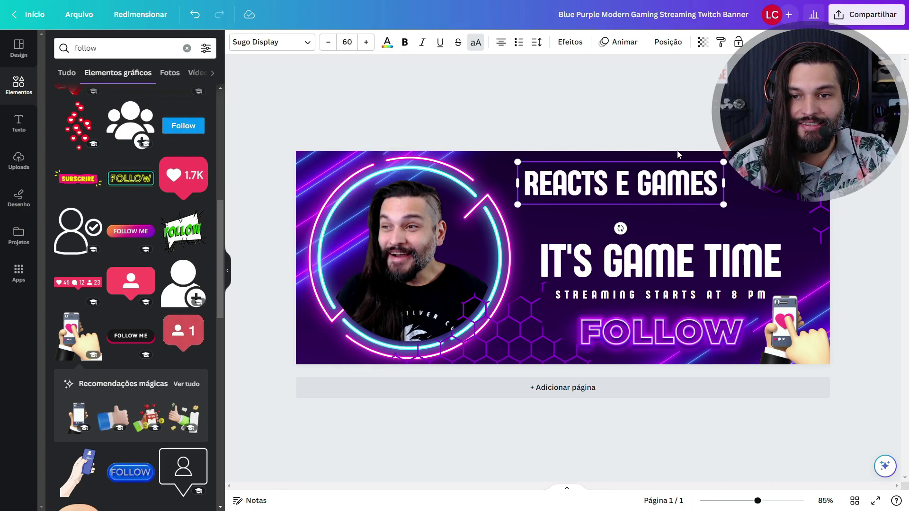
Step: Move the IT'S GAME TIME title up, replace it with "PEUBZERA", narrow its box, enlarge it to 94.6 and centre it under the top line
left_click_drag(705, 260, 701, 232)
double_click(703, 230)
type("PEUBZERA")
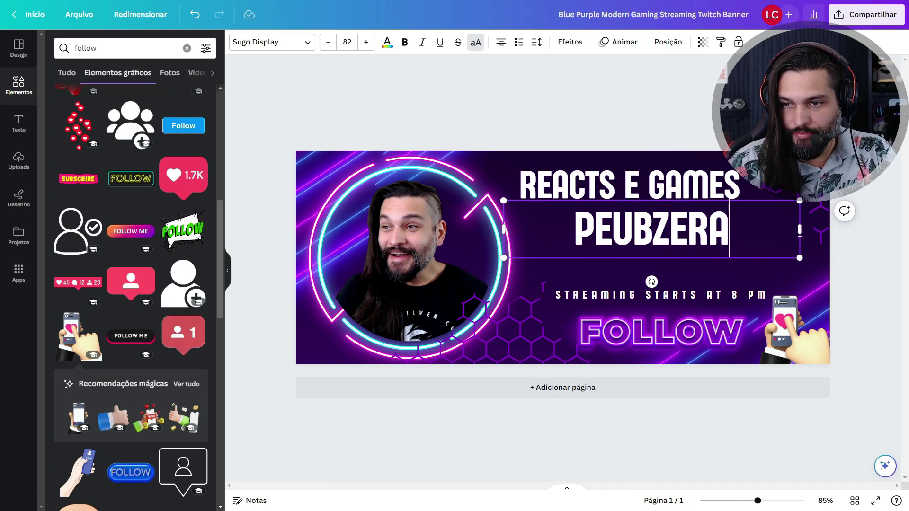
left_click_drag(801, 231, 675, 231)
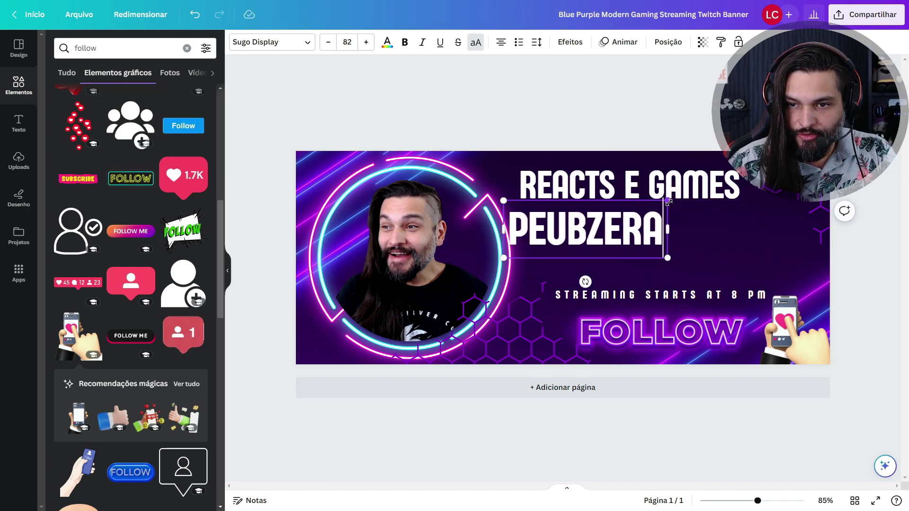
left_click_drag(669, 202, 693, 192)
left_click_drag(692, 234, 731, 240)
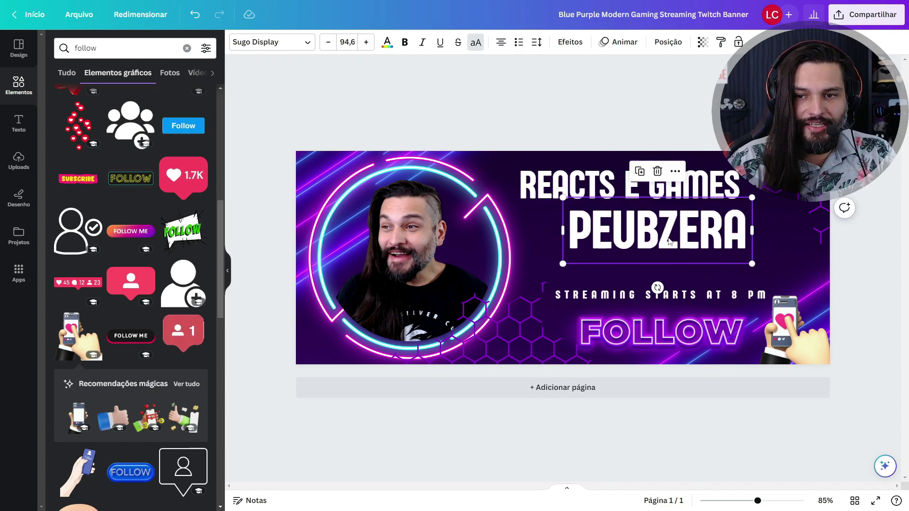
Step: Try the Neon, Flutuante, Contorno and Desalinhado effects on the PEUBZERA title and settle on the Sombreado effect
left_click(308, 44)
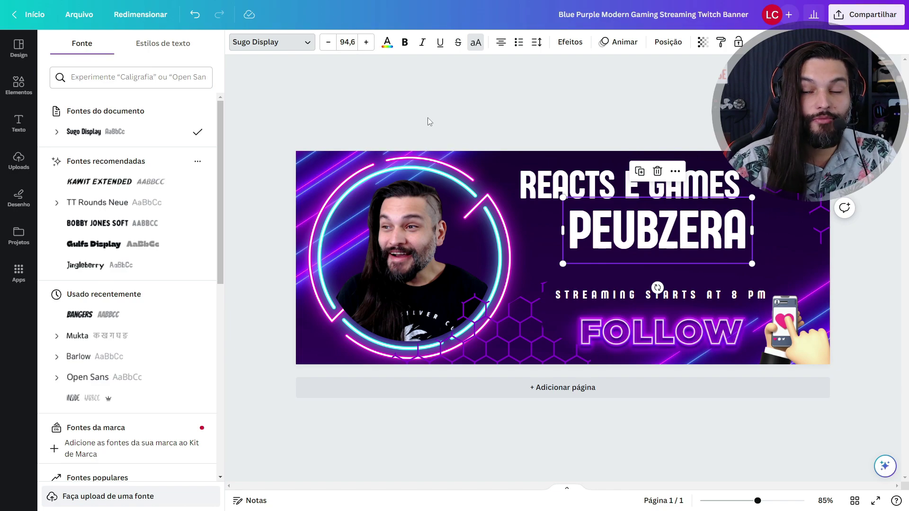
left_click(570, 42)
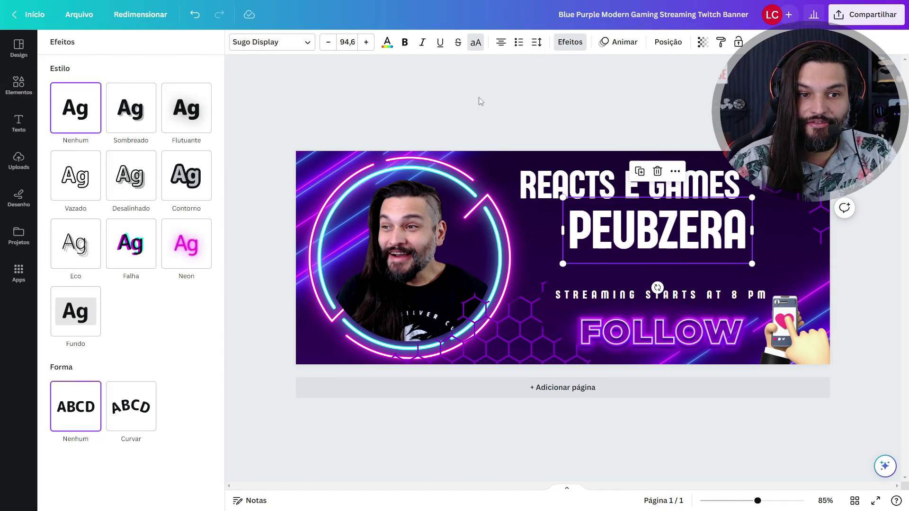
left_click(195, 250)
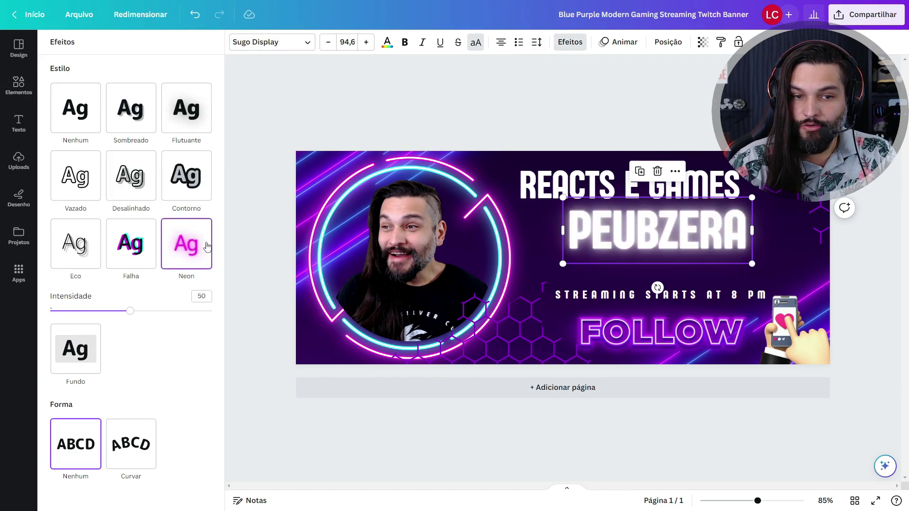
mouse_move(130, 312)
left_mouse_down()
mouse_move(227, 314)
mouse_move(131, 317)
left_mouse_up()
left_click(186, 109)
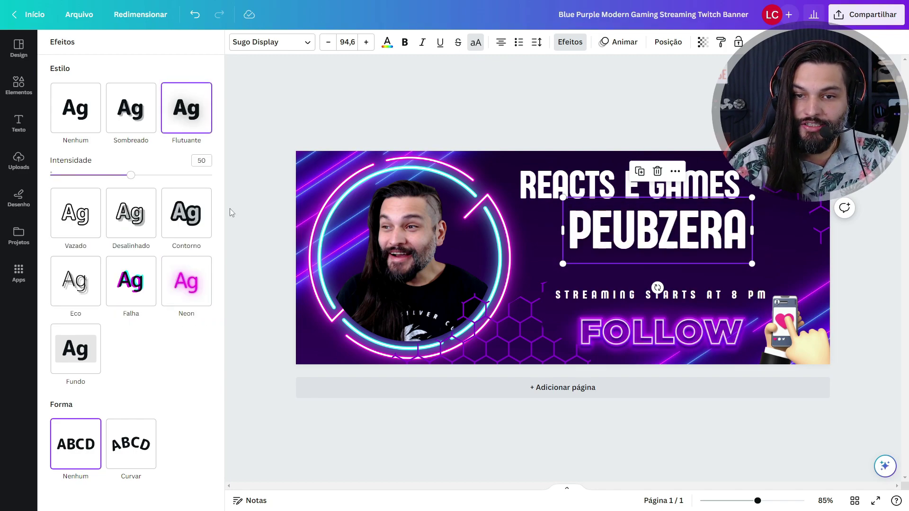
left_click(176, 215)
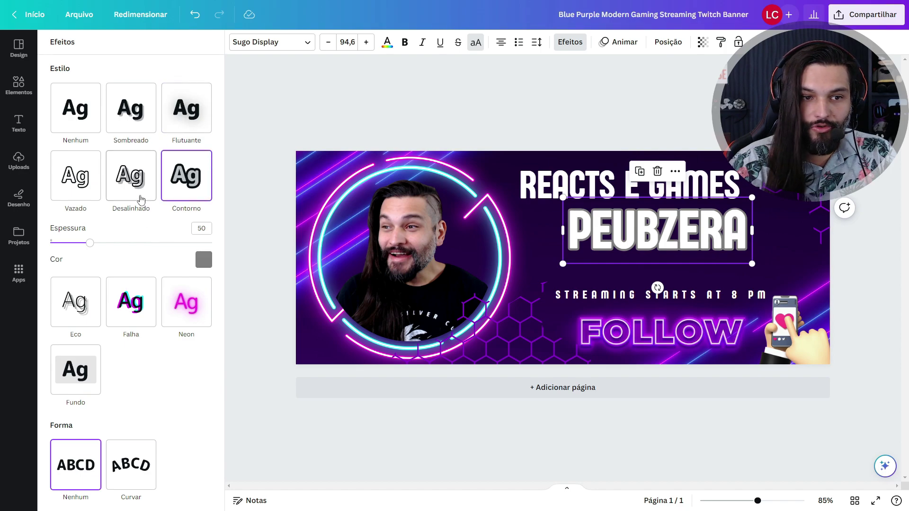
left_click(132, 183)
left_click(127, 116)
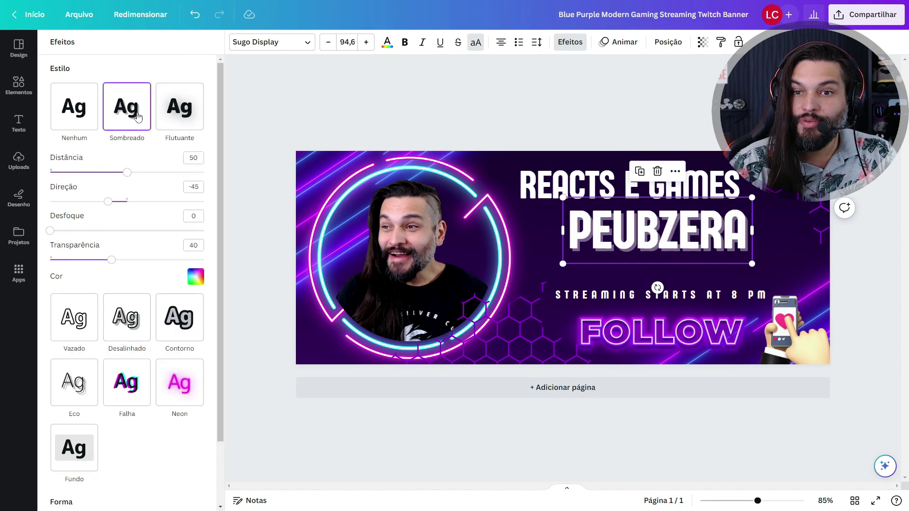
Step: Enlarge the PEUBZERA title to size 118 and the REACTS E GAMES line to 79.2, repositioning the title below the line
left_click_drag(753, 264, 807, 269)
left_click_drag(681, 237, 661, 233)
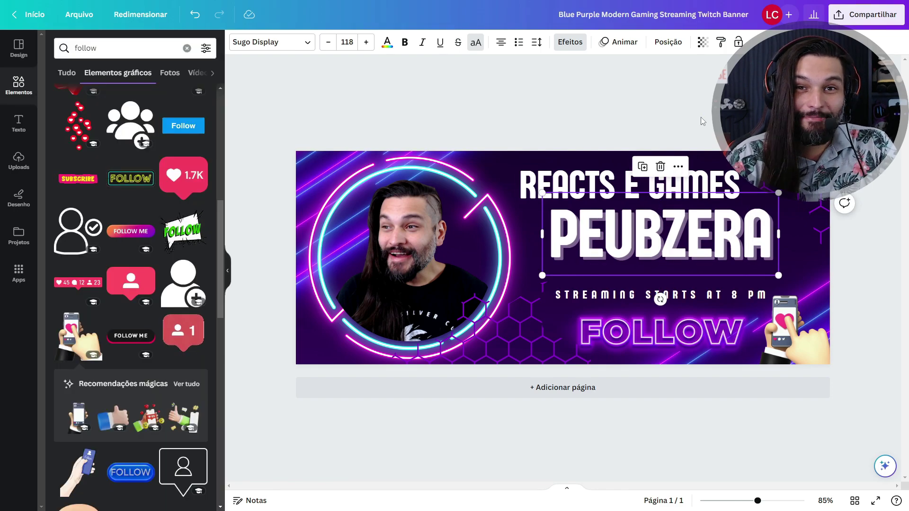
left_click(630, 185)
left_click_drag(740, 201, 764, 218)
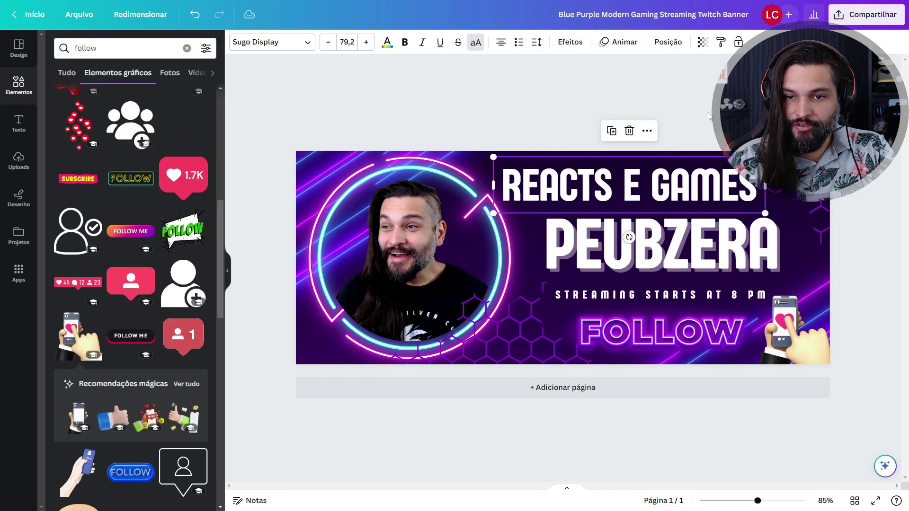
Step: Shift the lower hexagon pattern toward the portrait and enlarge the neon FOLLOW graphic, centring it beneath the schedule line
left_click_drag(526, 355, 515, 355)
left_click(626, 323)
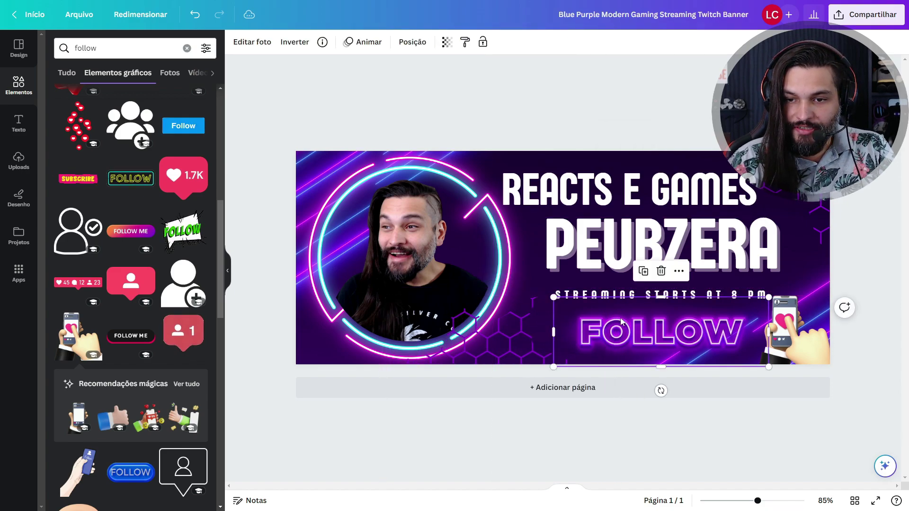
left_click_drag(554, 299, 525, 295)
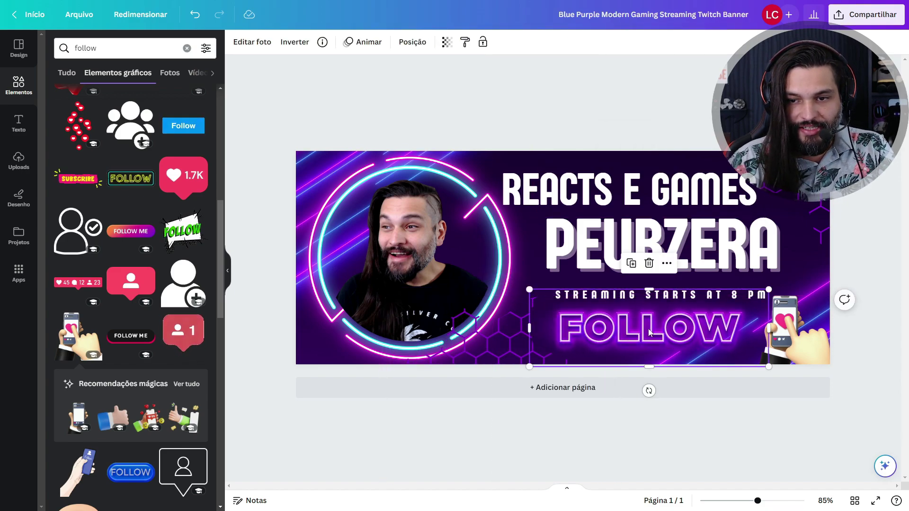
left_click(866, 252)
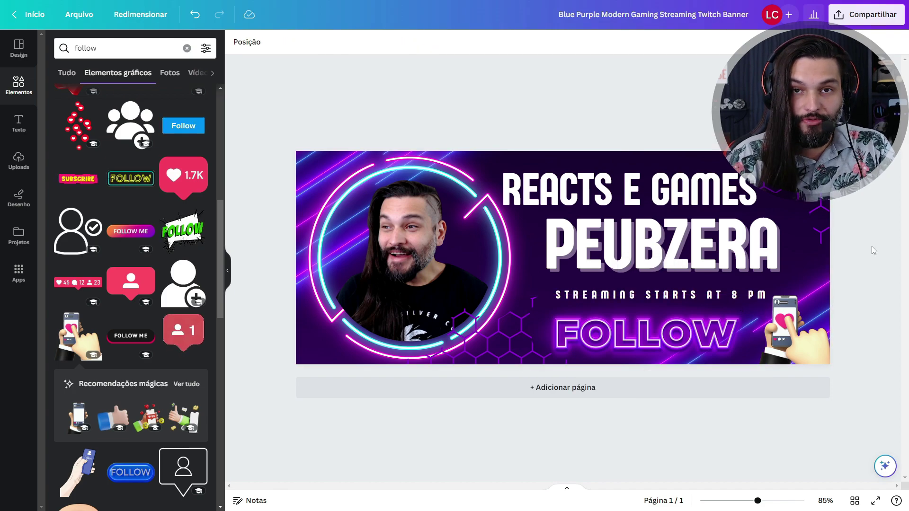
Step: Replace the "STREAMING STARTS AT 8 PM" text with "CONFIRA A AGENDA DE LIVES!" and widen its text box
left_click(675, 296)
double_click(675, 296)
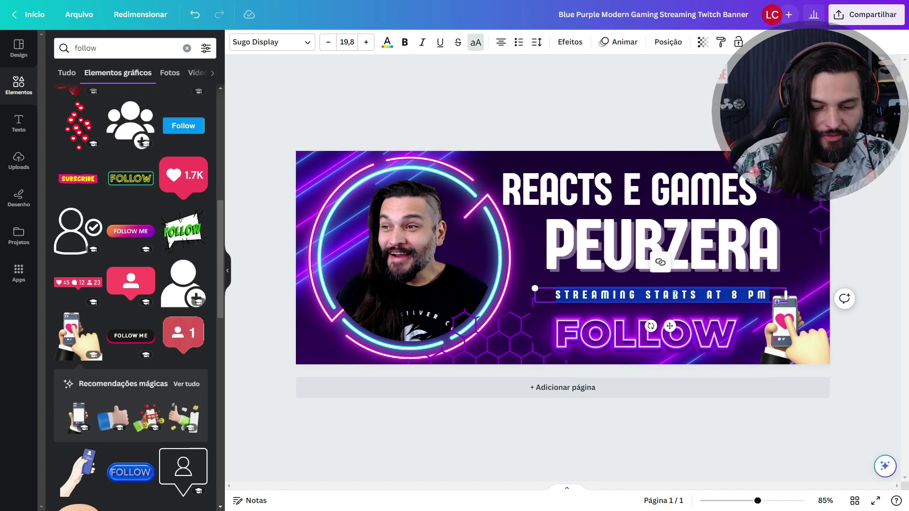
type("CONFIRA")
type(" A AGEND")
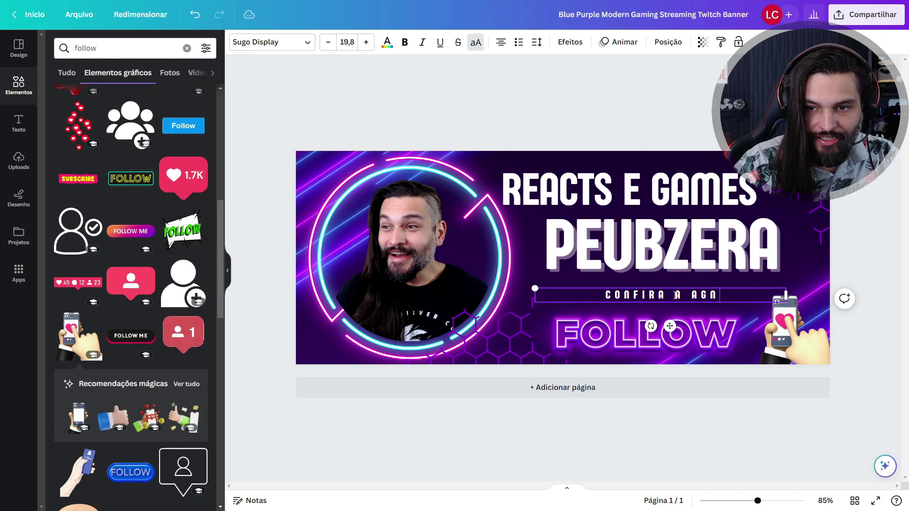
type("A DE LIVES!")
left_click_drag(786, 302, 809, 303)
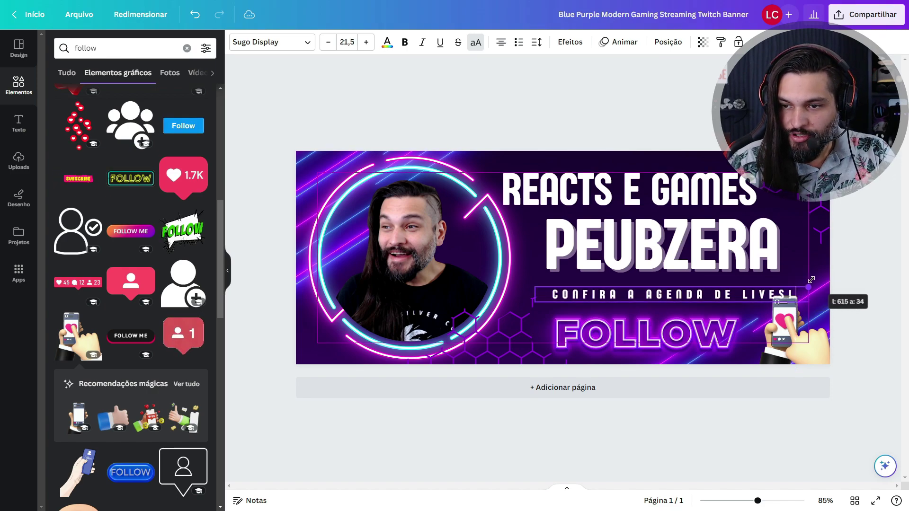
Step: Adjust the position of the "CONFIRA A AGENDA DE LIVES!" line beneath the PEUBZERA title
left_click(885, 262)
left_click_drag(727, 299, 768, 302)
left_click(876, 291)
left_click(797, 330)
left_click(871, 257)
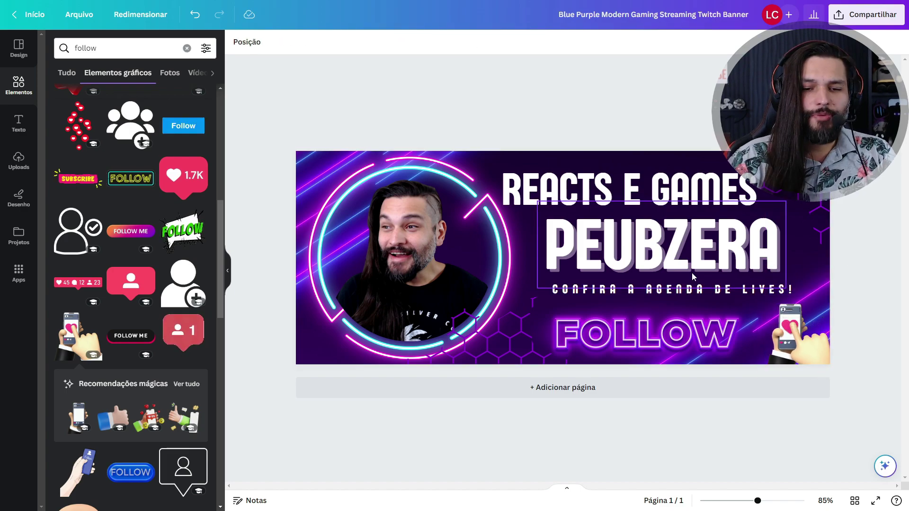
Step: Search the graphics for "blur" and place the round orange glow between the portrait and the PEUBZERA title
double_click(102, 54)
type("blur")
key("Return")
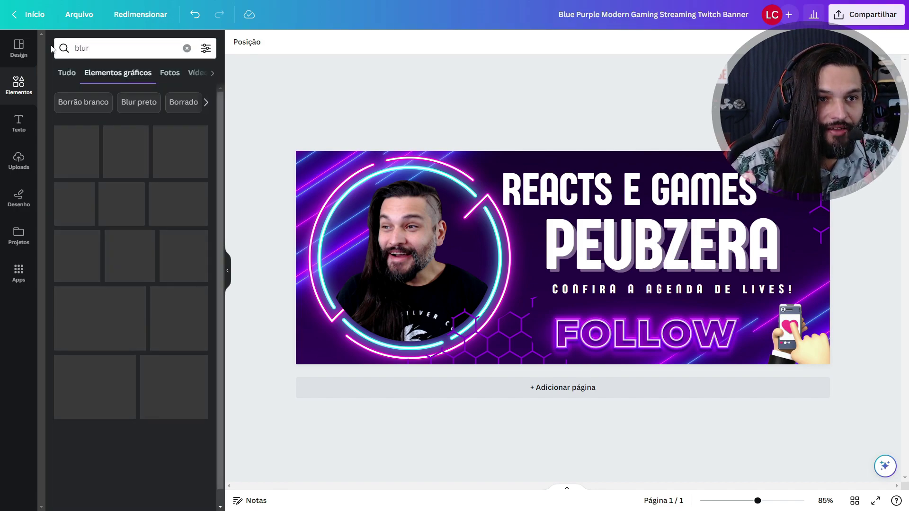
left_click(78, 149)
mouse_move(543, 277)
left_mouse_down()
mouse_move(517, 294)
mouse_move(533, 271)
left_mouse_up()
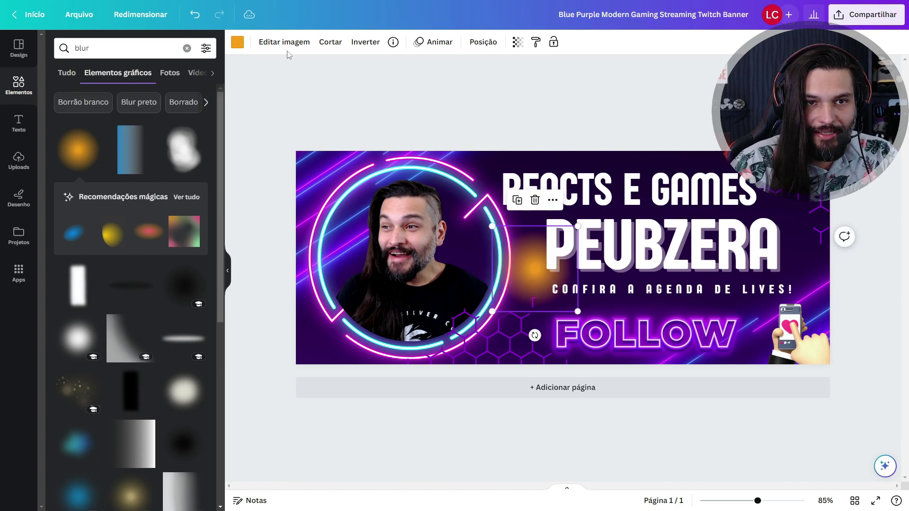
Step: Recolour the blurred glow with the photo's bright purple and enlarge it to the banner's full height over the portrait
left_click(237, 43)
left_click(201, 216)
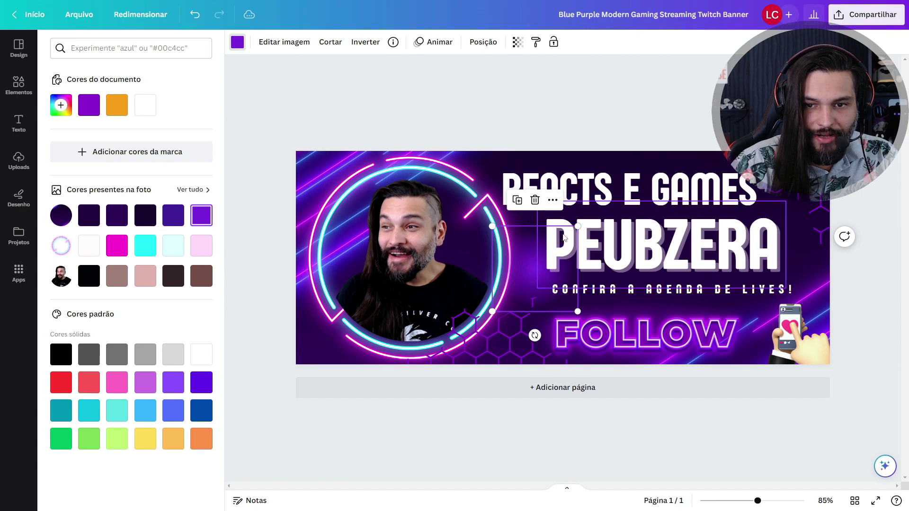
left_click_drag(526, 278, 363, 227)
mouse_move(411, 253)
left_mouse_down()
mouse_move(535, 374)
mouse_move(415, 267)
left_mouse_up()
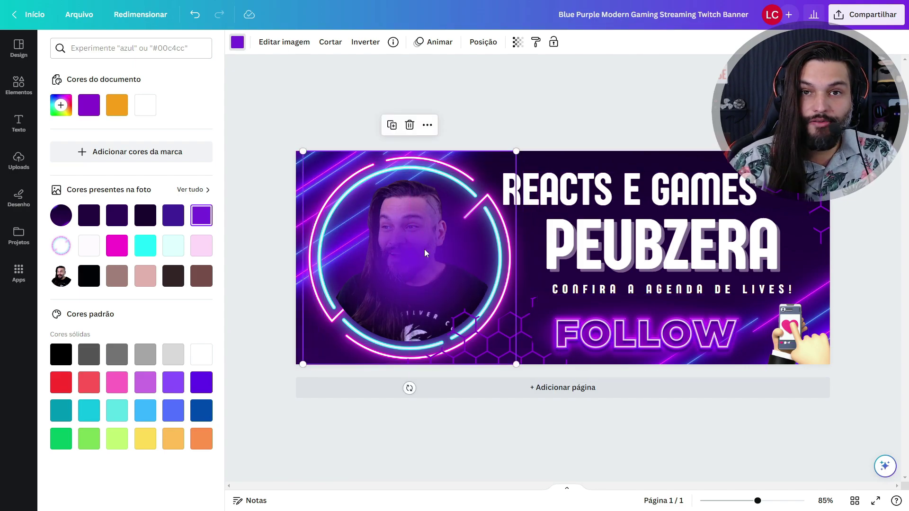
Step: Move the purple glow backward in the layer order until it sits behind the portrait, comparing with and without the change
right_click(404, 230)
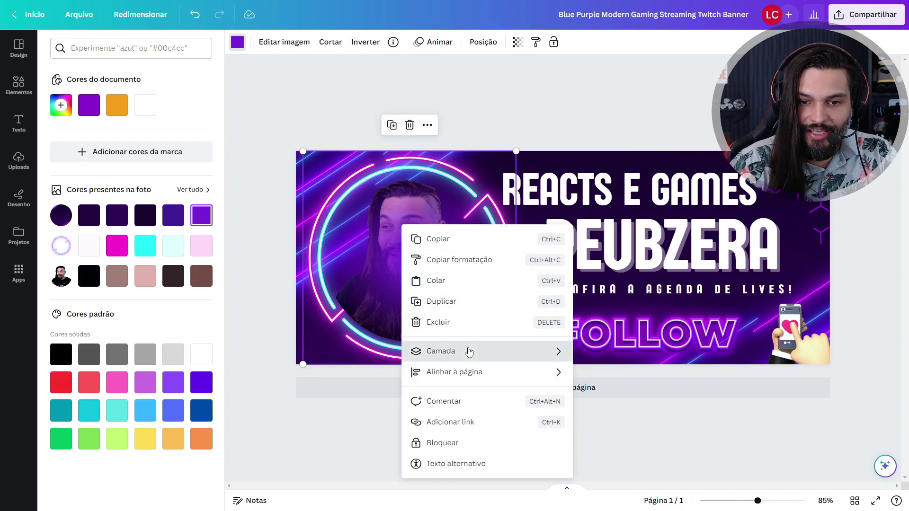
mouse_move(469, 352)
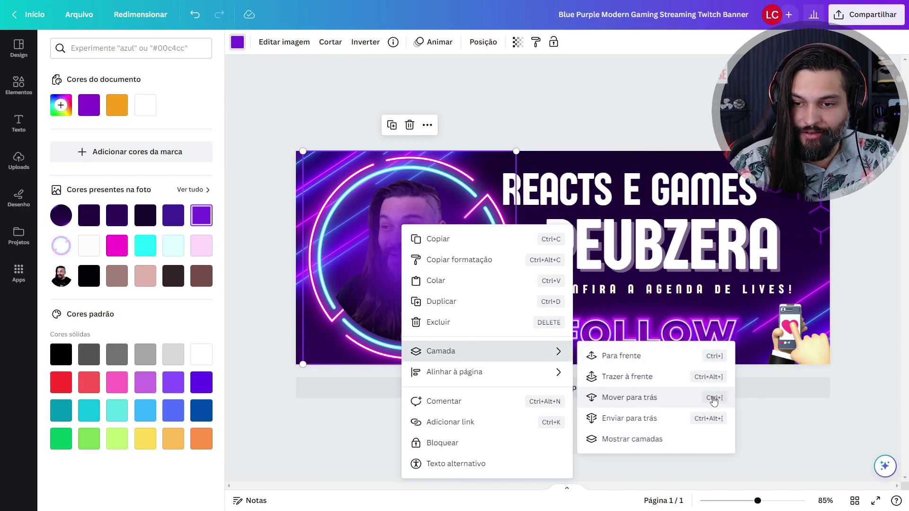
left_click(669, 399)
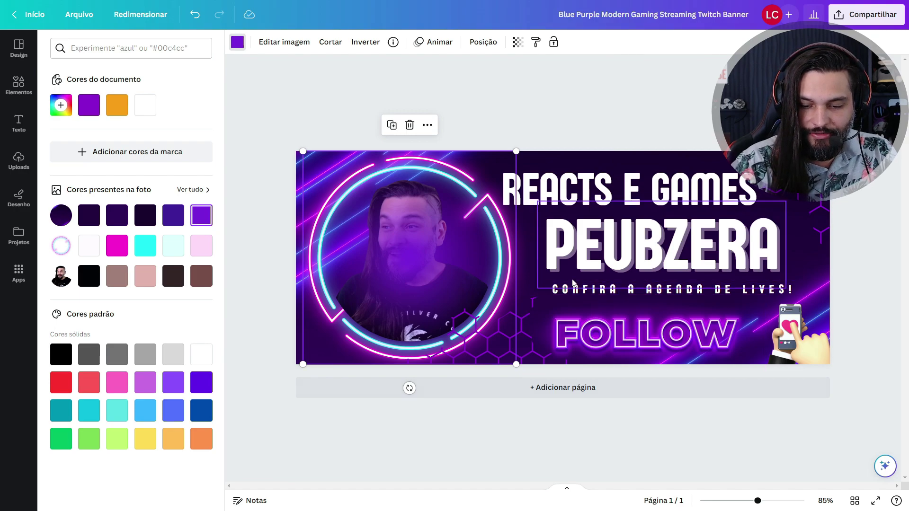
key("ctrl+z")
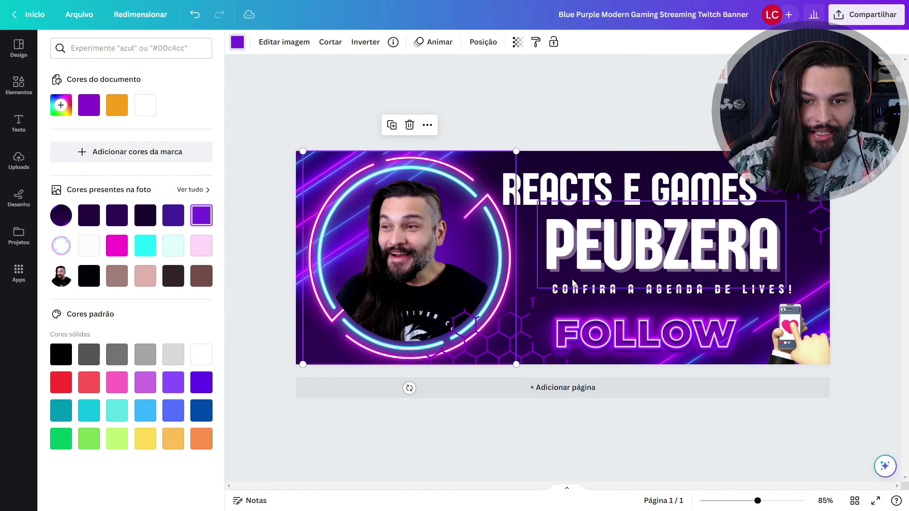
key("ctrl+y")
key("ctrl+z")
key("ctrl+y")
key("ctrl+z")
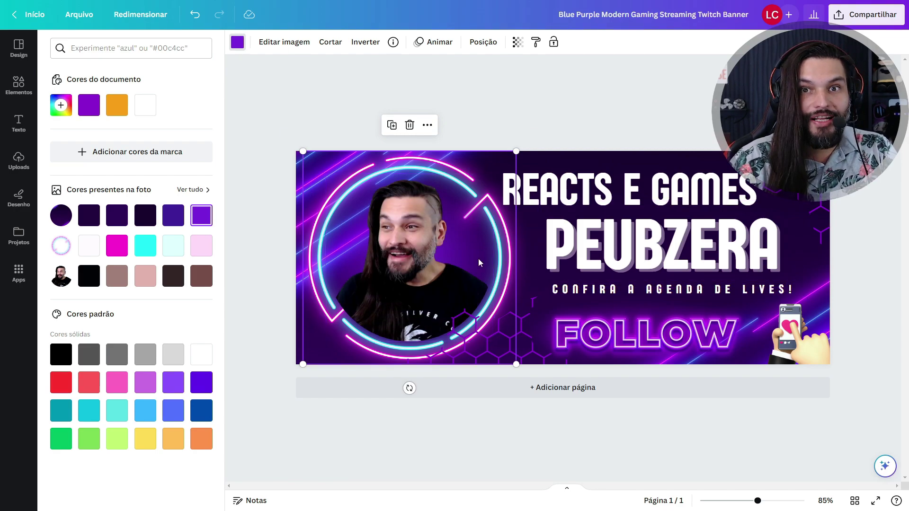
Step: Search the elements for "luz" and show all matching graphics
left_click(19, 85)
left_click(118, 48)
type("luz")
key("Return")
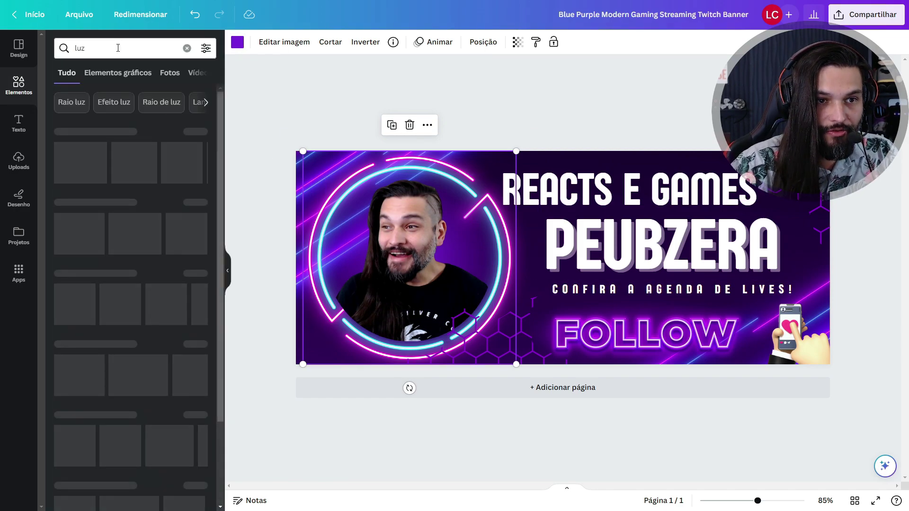
left_click(195, 132)
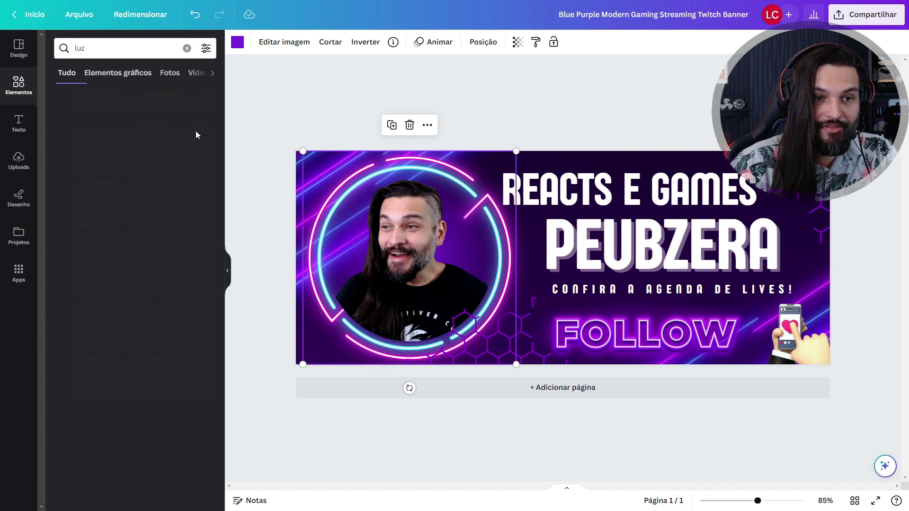
Step: Try a reduced white horizontal light flare at the lower end of the PEUBZERA title and remove it
left_click(89, 213)
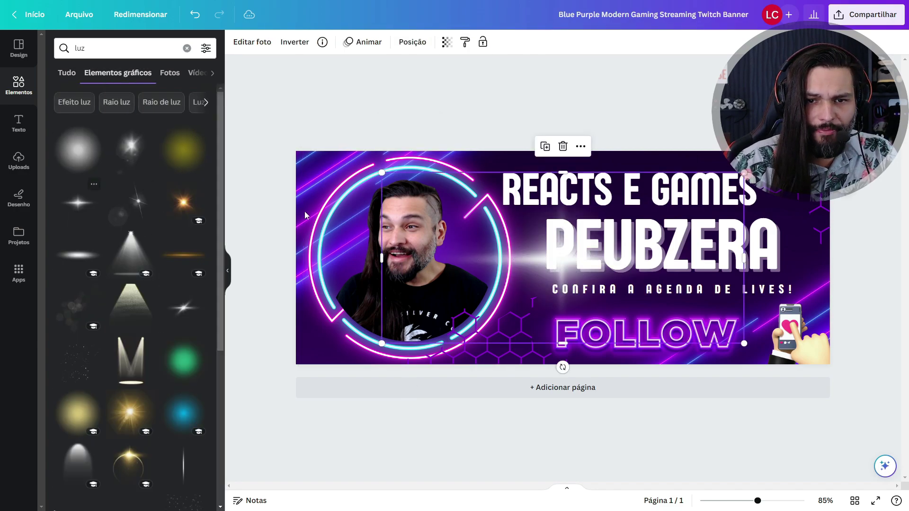
left_click_drag(530, 267, 763, 287)
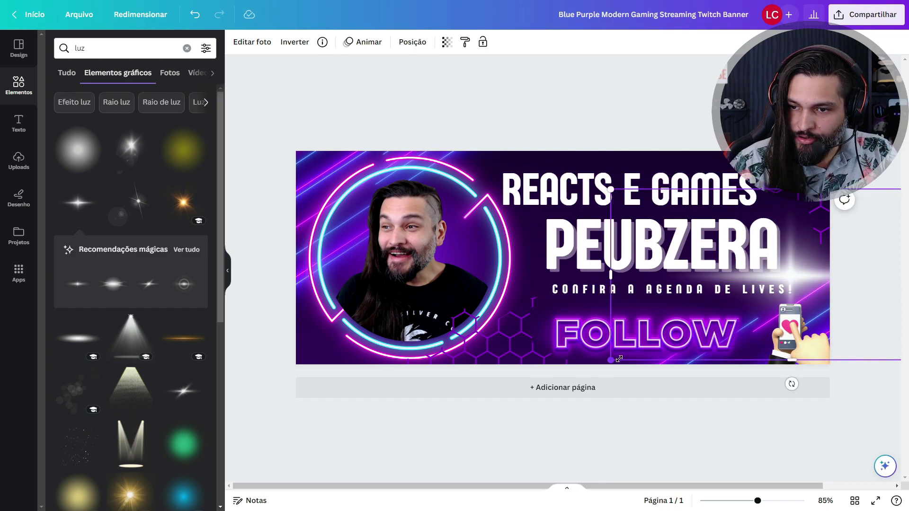
left_click_drag(614, 361, 651, 304)
left_click_drag(729, 256, 734, 279)
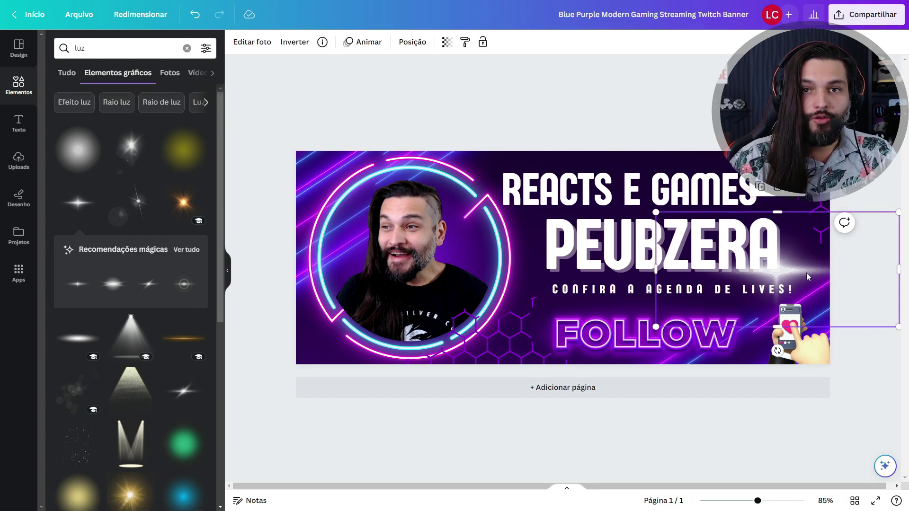
key("Escape")
Step: Add the slanted sparkle light graphic and place it in the banner's lower-left corner beside the neon circle
left_click(141, 204)
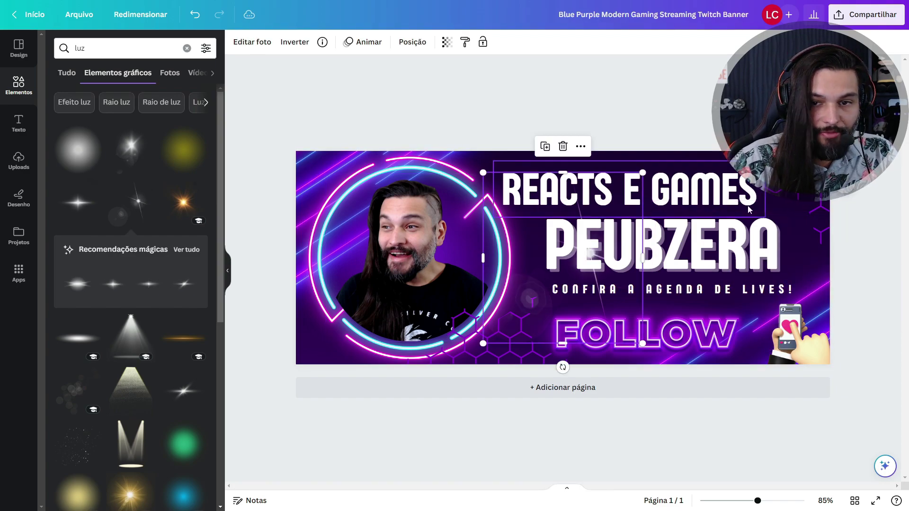
left_click_drag(515, 285, 234, 387)
left_click(683, 105)
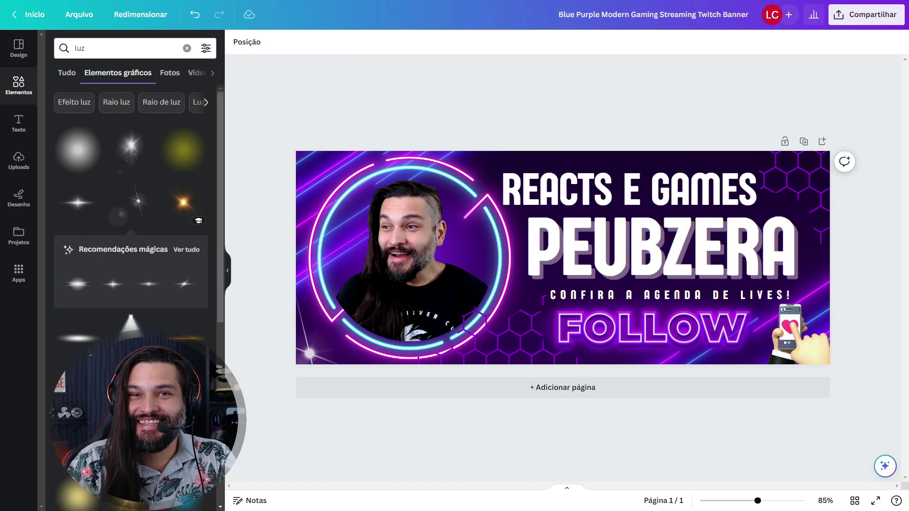
Step: Download the banner as a PNG at 1,200 × 480 px
left_click(864, 21)
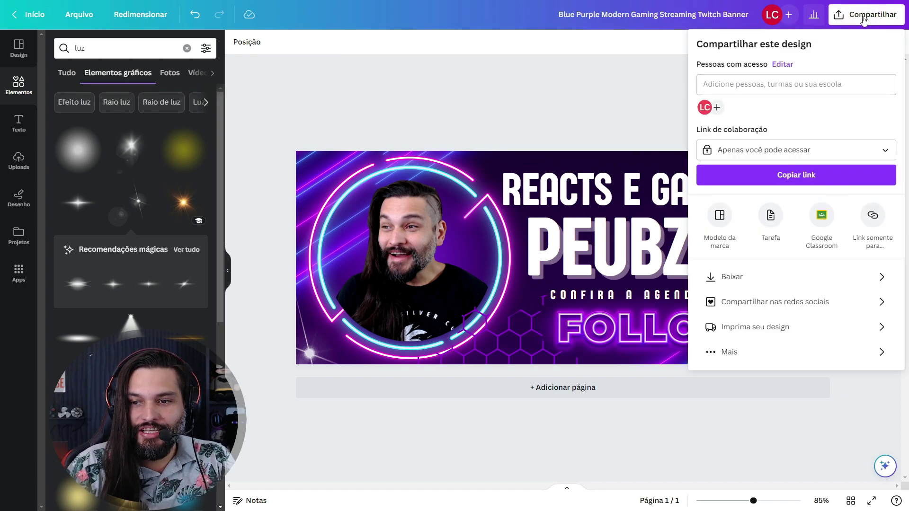
left_click(741, 282)
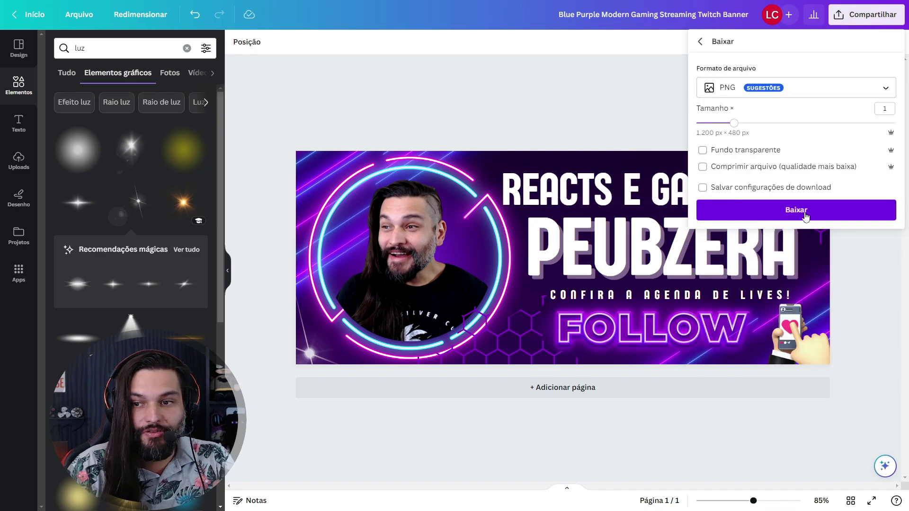
left_click(796, 210)
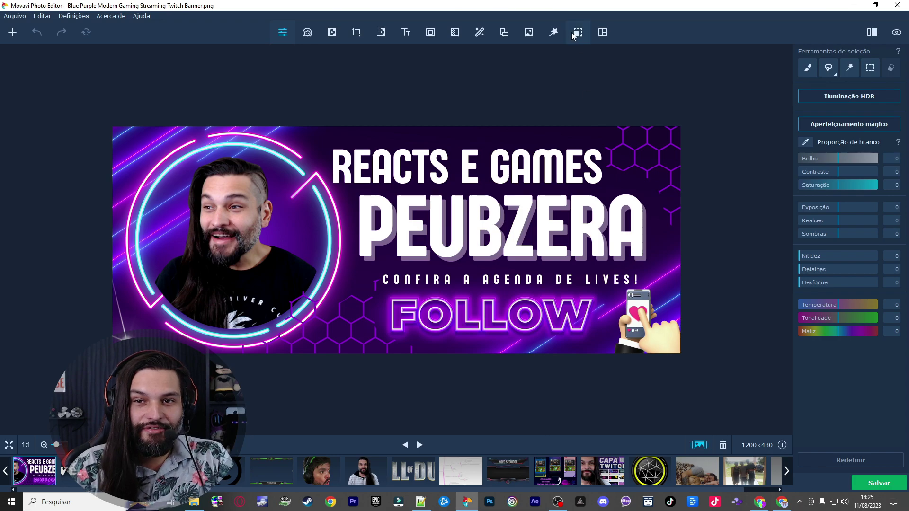
Step: Open the resize tool for the downloaded banner in Movavi Photo Editor
left_click(578, 34)
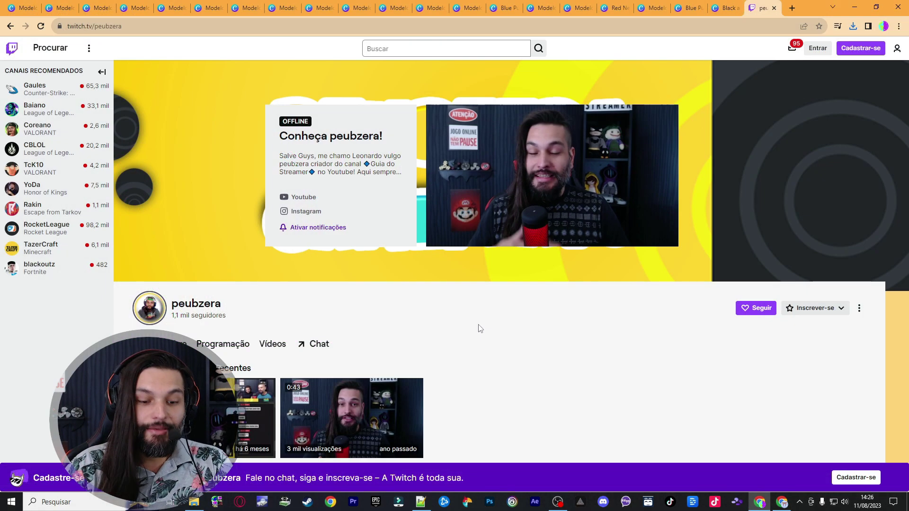
Step: Switch to the peubzera channel on Twitch, reload the page and collapse the most recent video panel
key("F5")
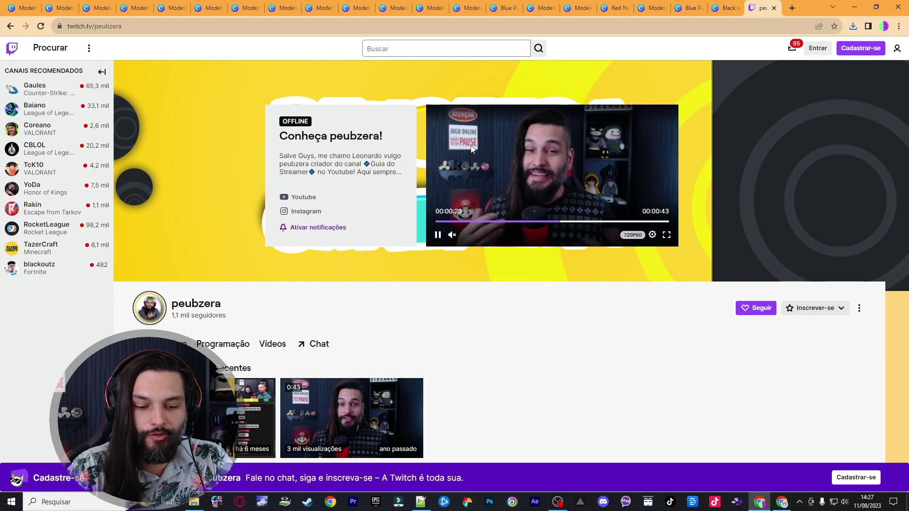
key("F5")
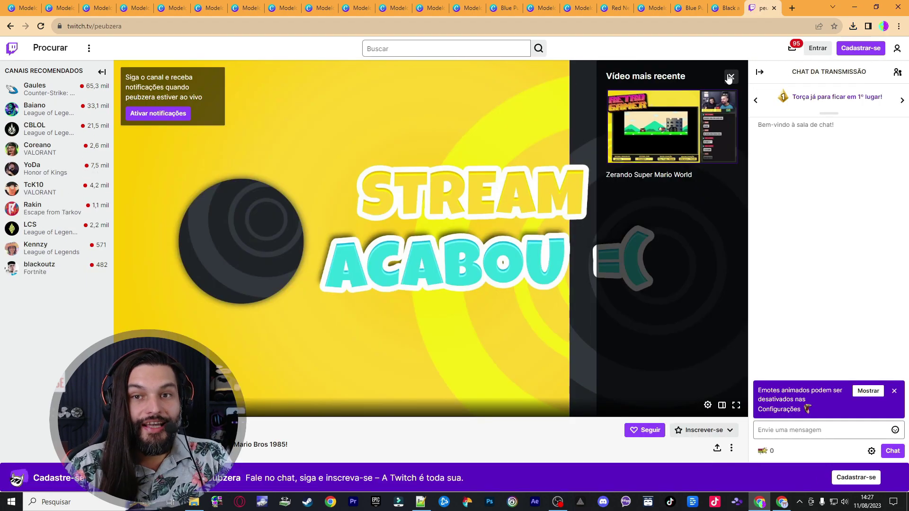
left_click(729, 79)
left_click(730, 78)
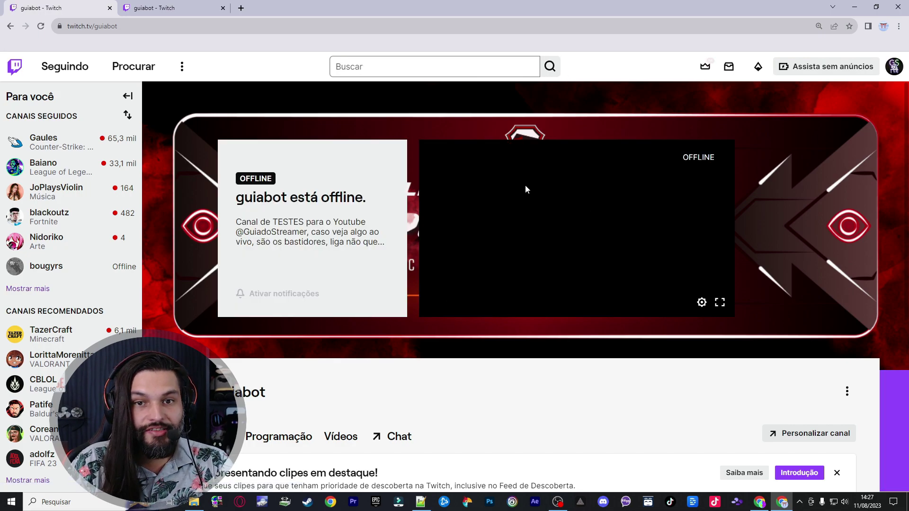
Step: Open the creator dashboard of the guiabot Twitch channel
left_click(144, 3)
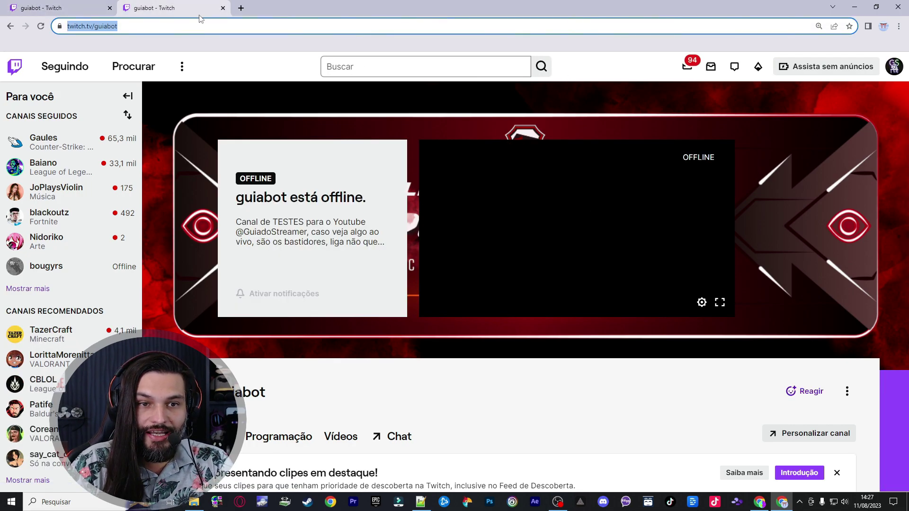
left_click(894, 66)
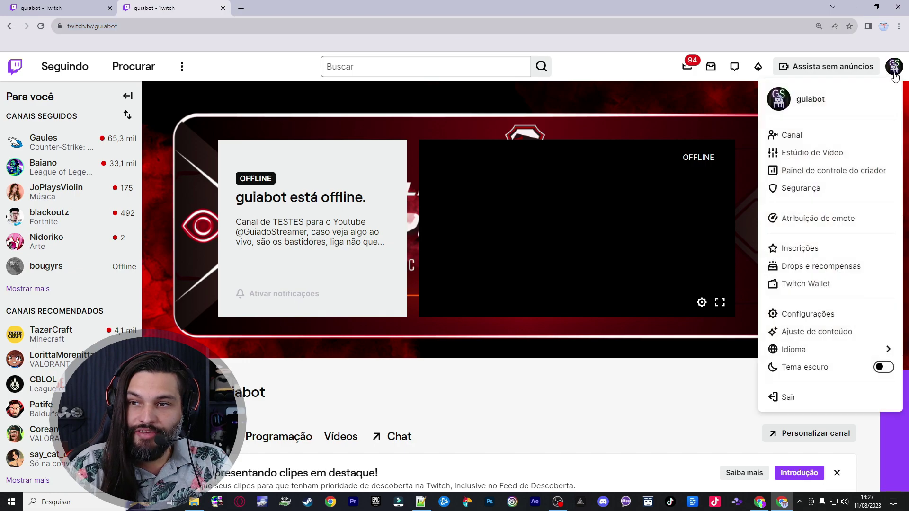
left_click(836, 171)
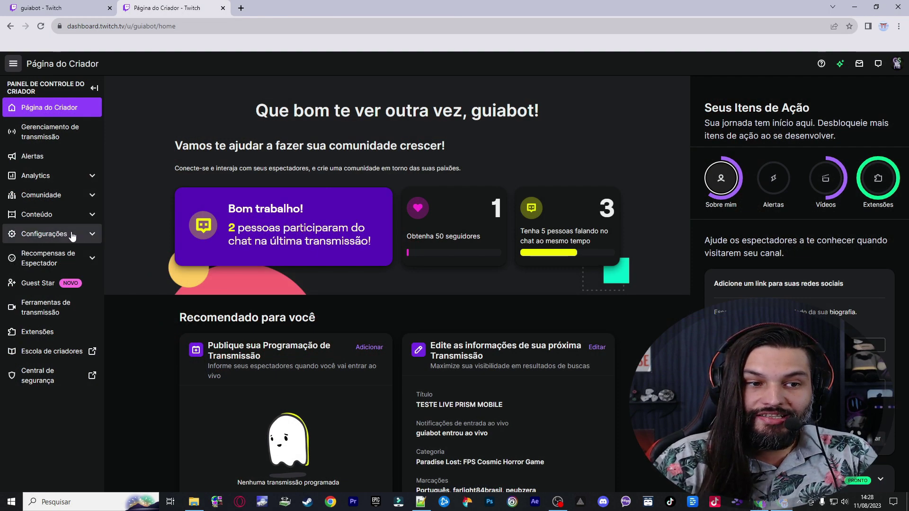
Step: Open the Marca section of the Canal settings and find the Banner de perfil options
left_click(63, 234)
left_click(41, 277)
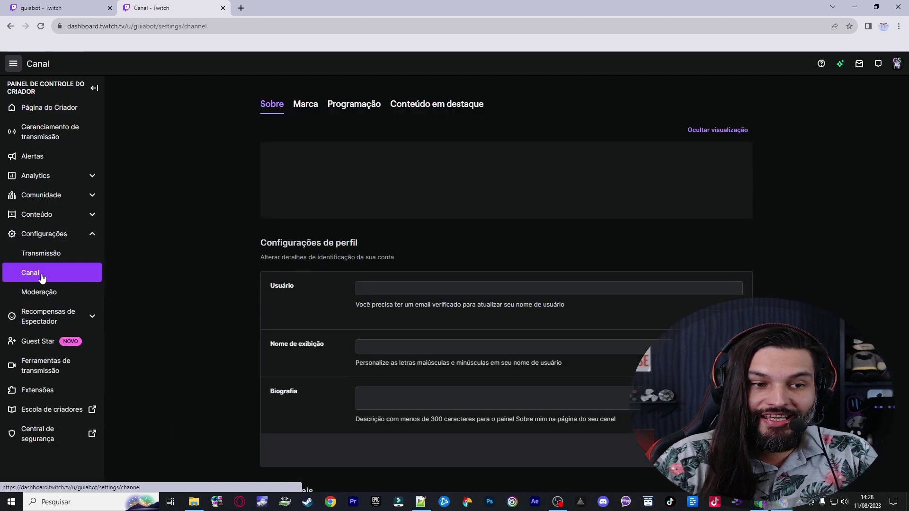
left_click(303, 105)
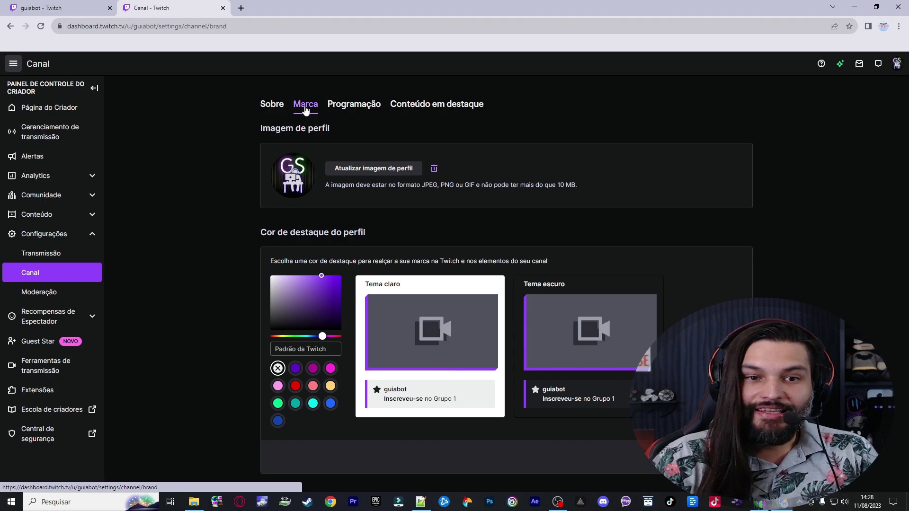
scroll(334, 182, "down", 10)
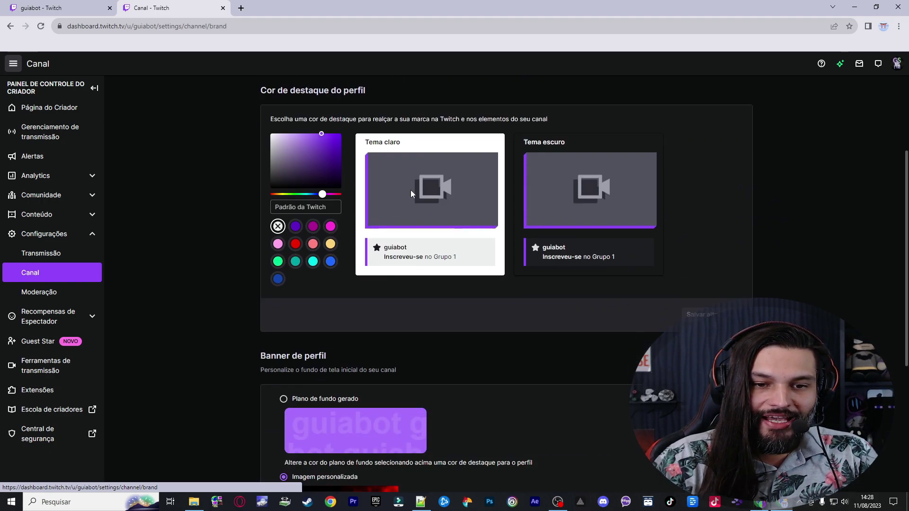
left_click_drag(282, 110, 345, 110)
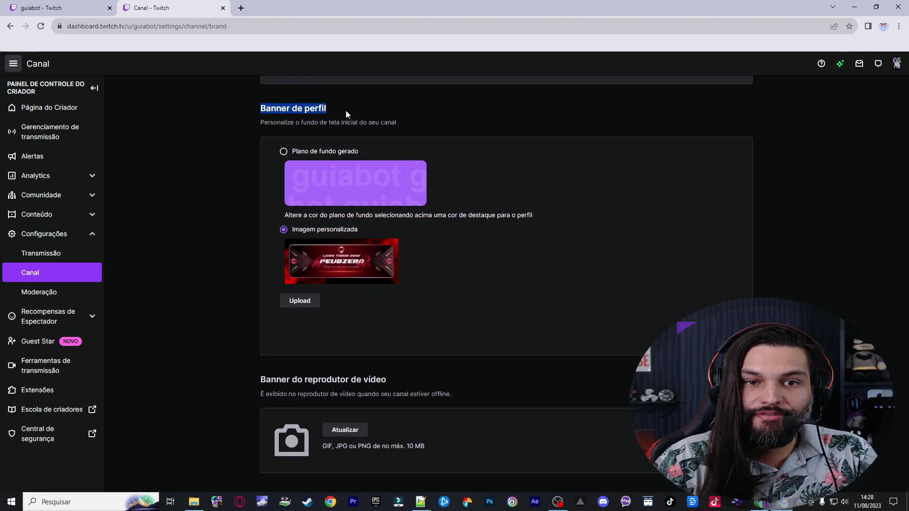
left_click(347, 110)
left_click(284, 151)
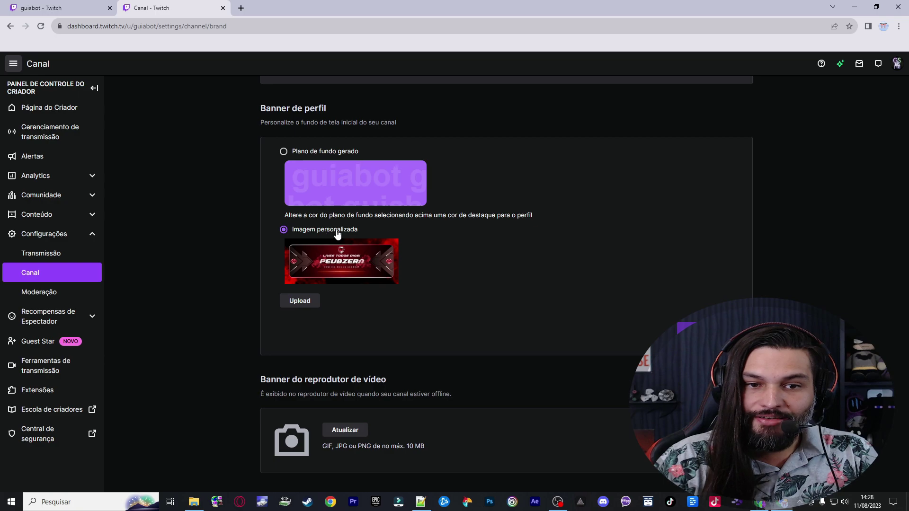
Step: Upload "Blue Purple Modern Gaming Streaming Twitch Banner" from Downloads as the custom profile banner image and save it
left_click(308, 301)
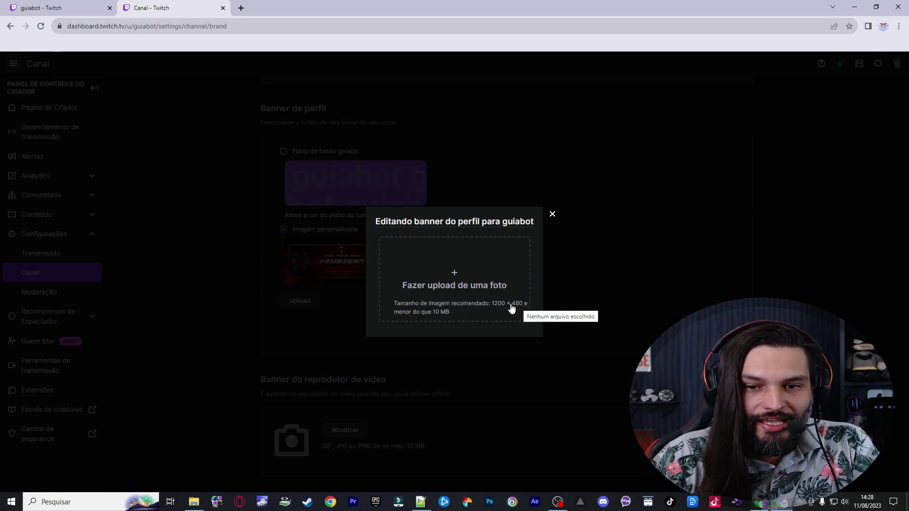
left_click(457, 272)
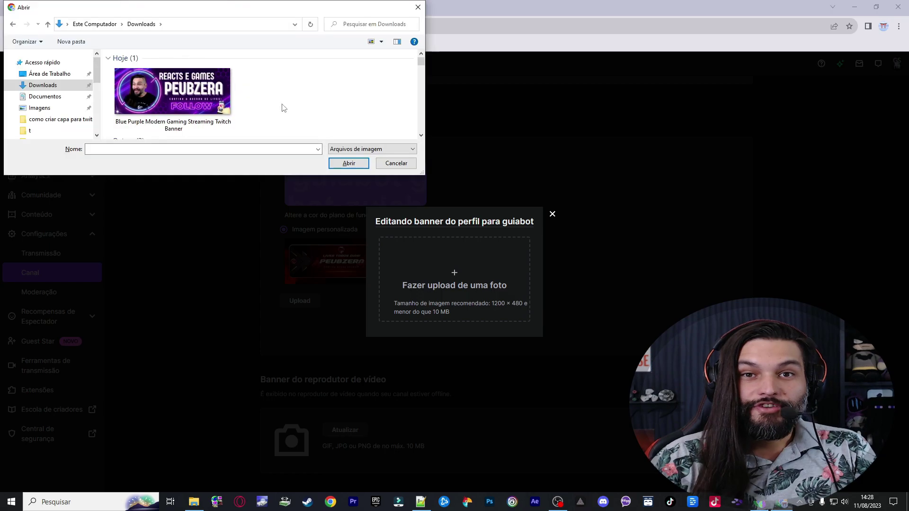
double_click(195, 97)
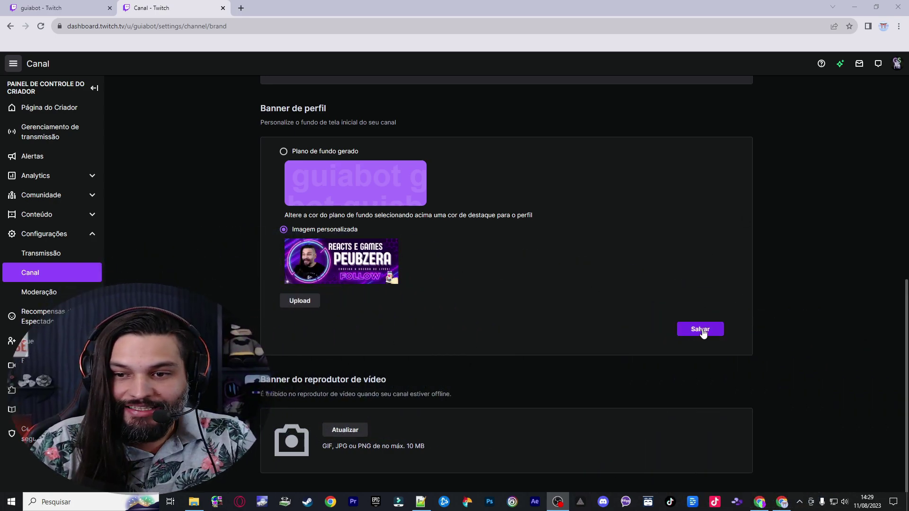
left_click(706, 333)
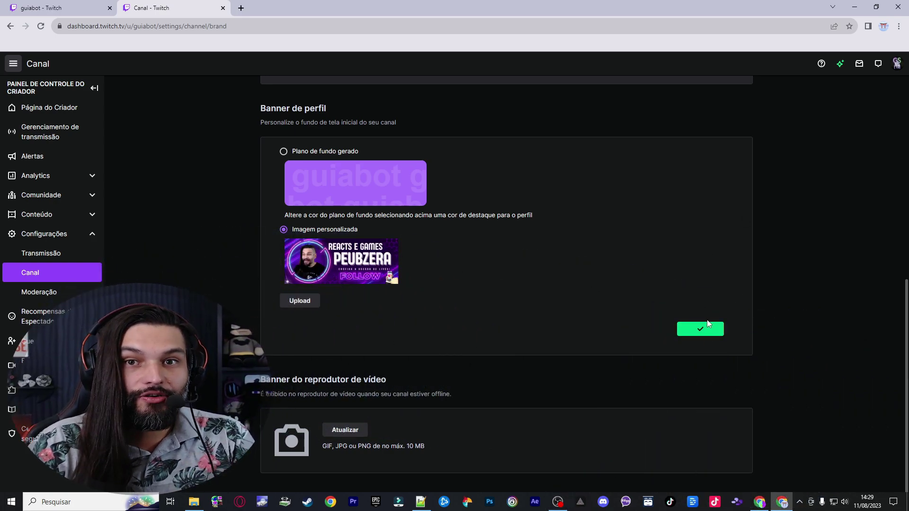
Step: Return to the guiabot channel page to view the new profile banner
left_click(897, 64)
left_click(845, 122)
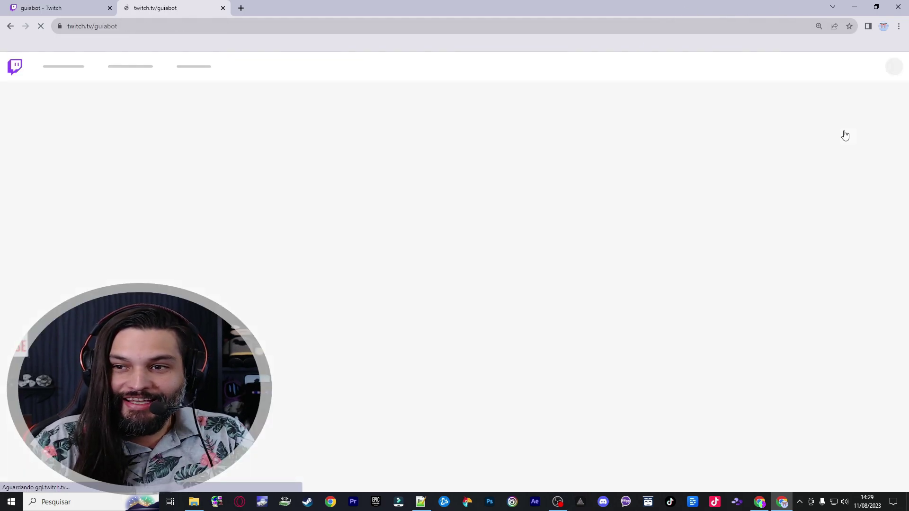